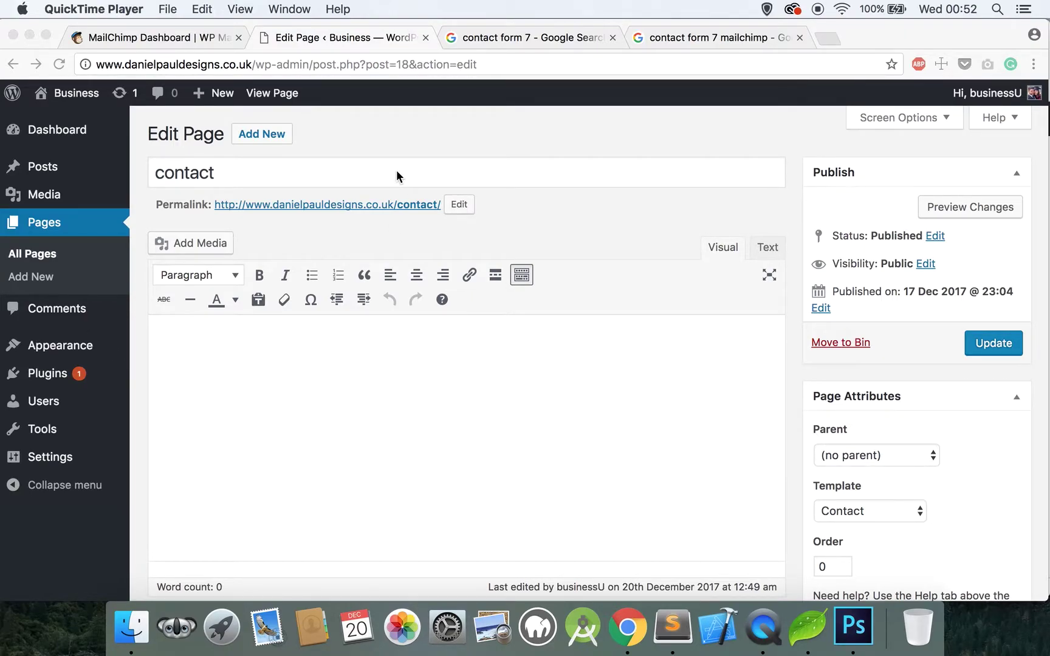
Step: Download contact-form-7.4.9.2.zip from the Contact Form 7 plugin page on WordPress.org
{"action": "left_click", "coordinate": [517, 35]}
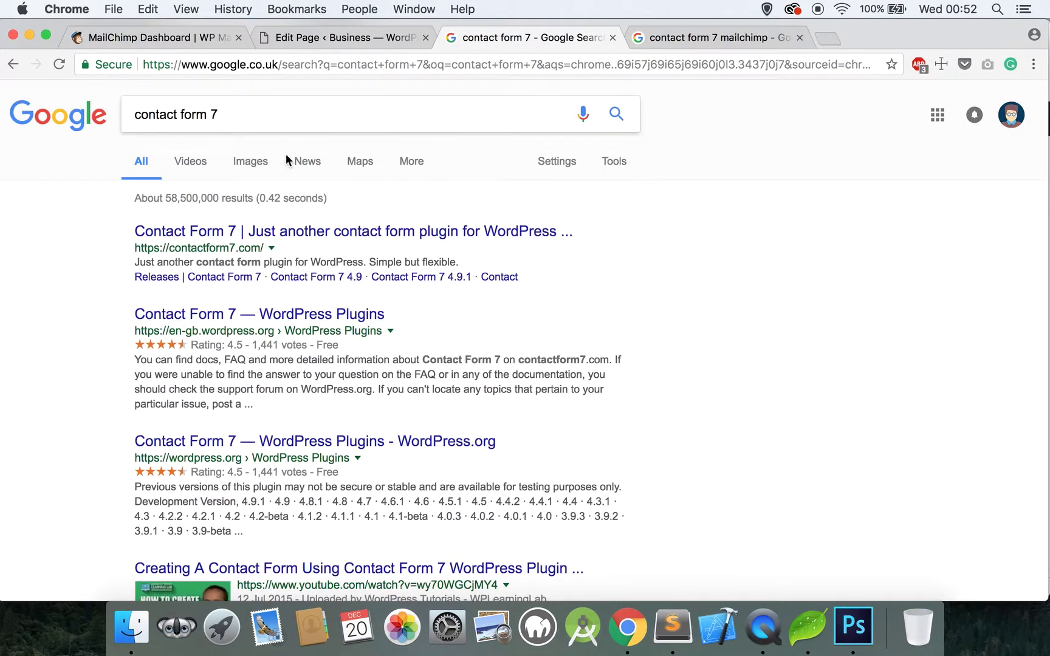
{"action": "left_click", "coordinate": [236, 314]}
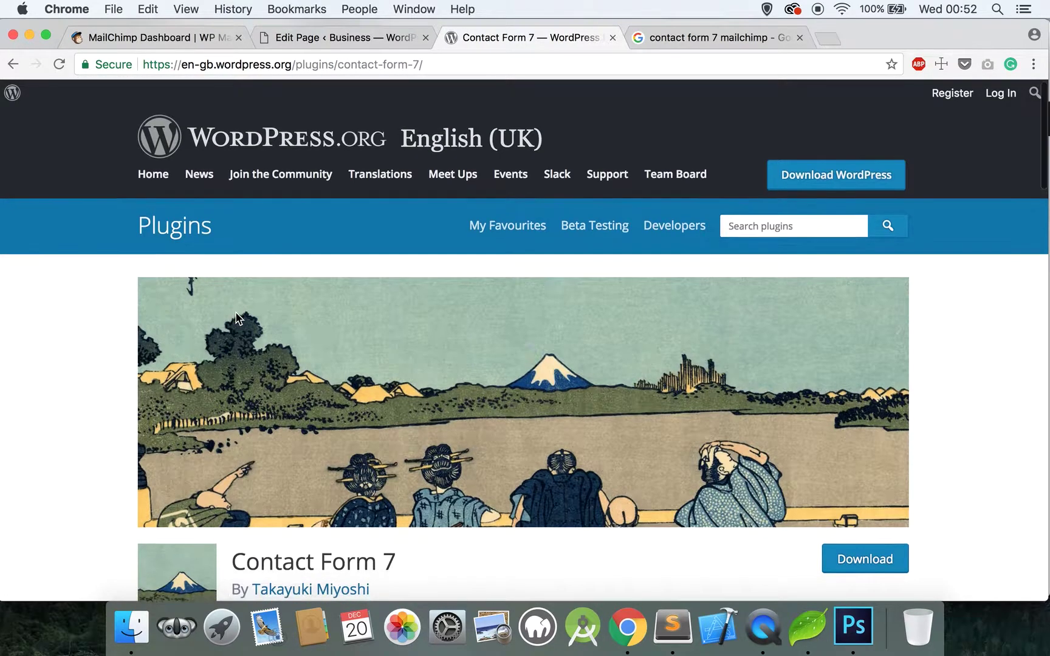
{"action": "scroll", "coordinate": [779, 427], "scroll_direction": "down", "scroll_amount": 3}
{"action": "left_click", "coordinate": [846, 435]}
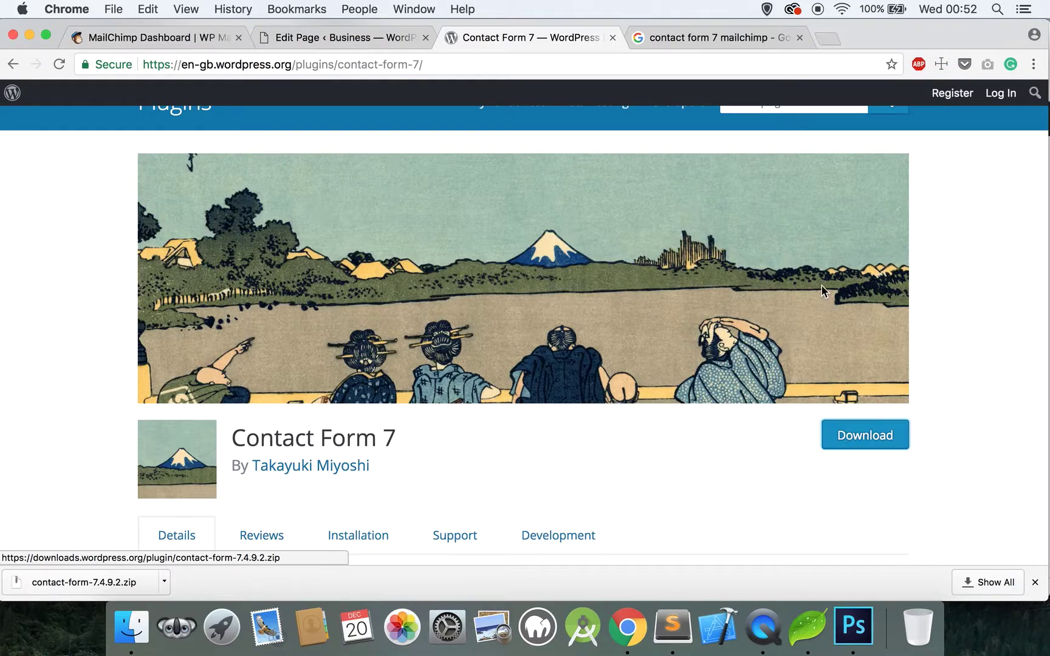
{"action": "left_click", "coordinate": [338, 38]}
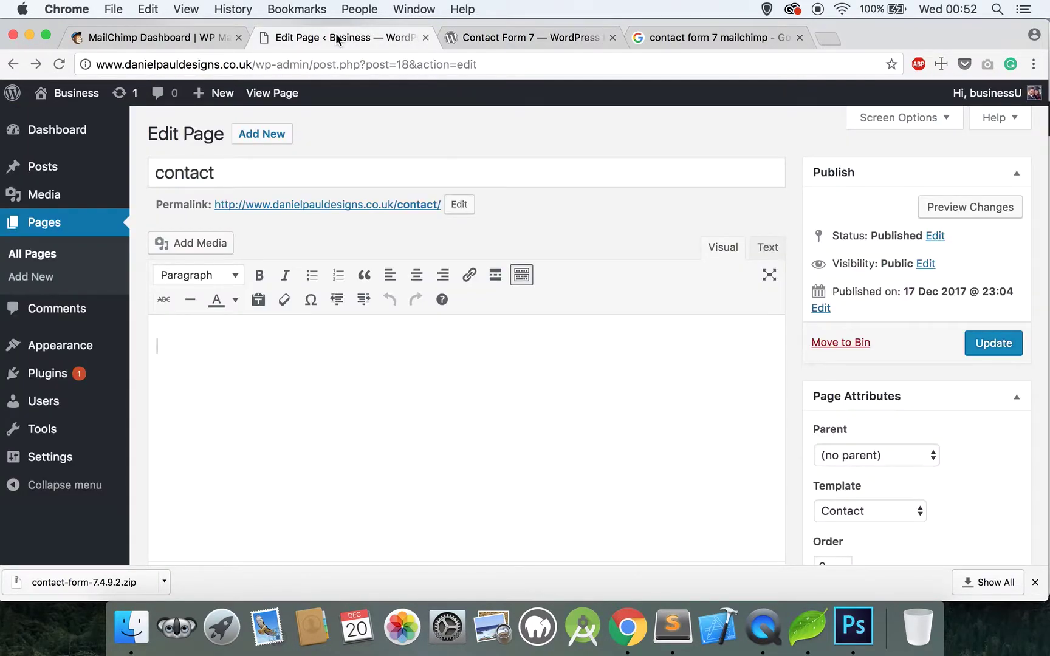
Step: Upload contact-form-7.4.9.2.zip under Plugins > Add New, then install and activate Contact Form 7
{"action": "left_click", "coordinate": [34, 373]}
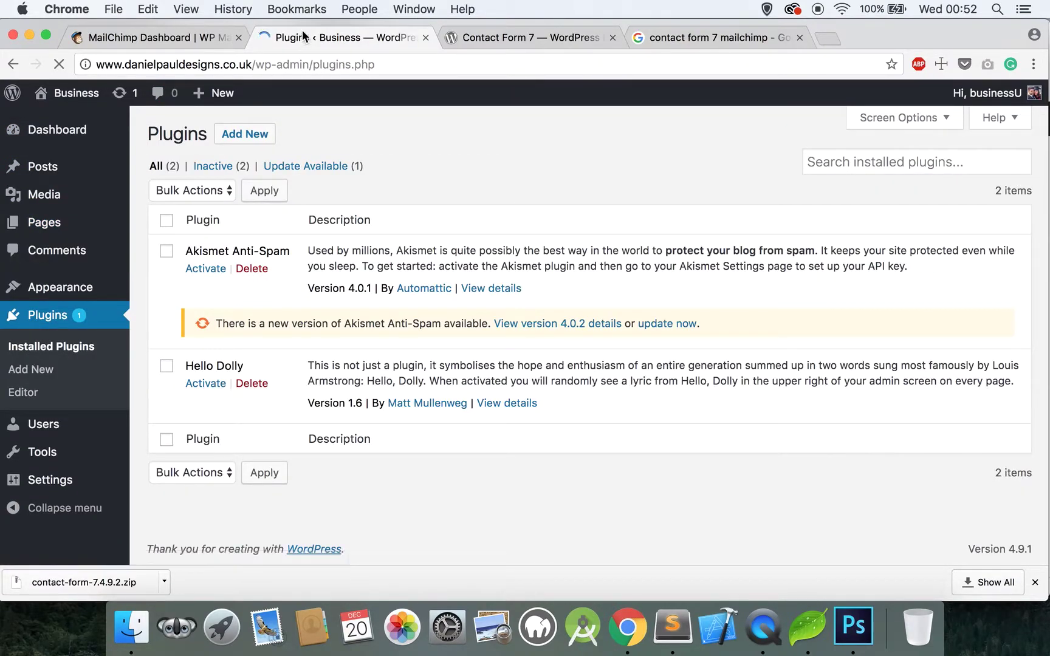
{"action": "left_click", "coordinate": [245, 129]}
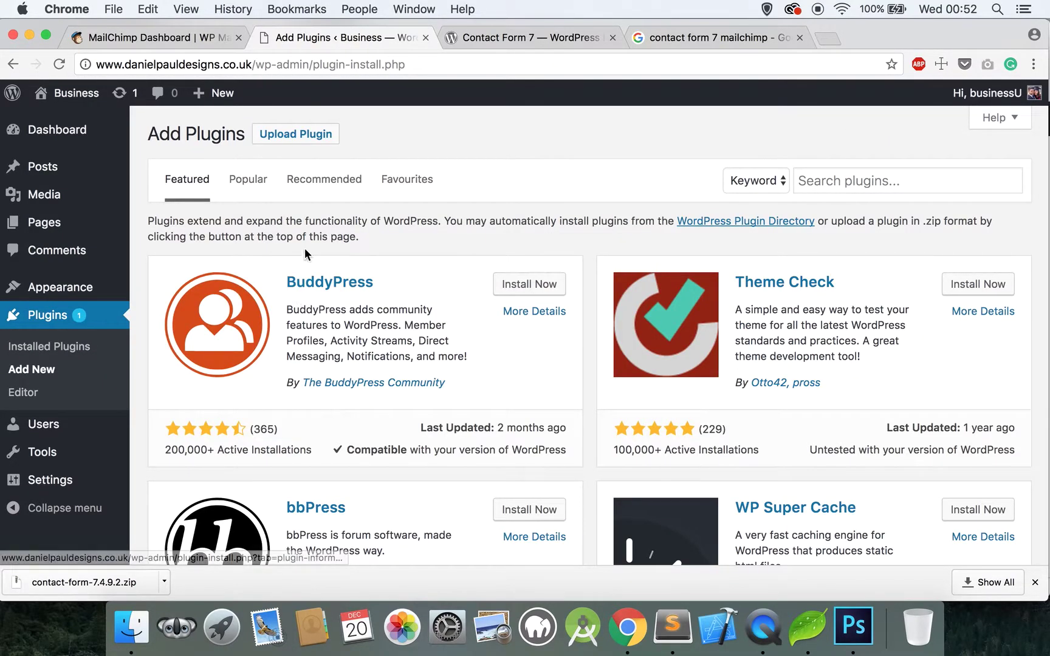
{"action": "left_click", "coordinate": [315, 138]}
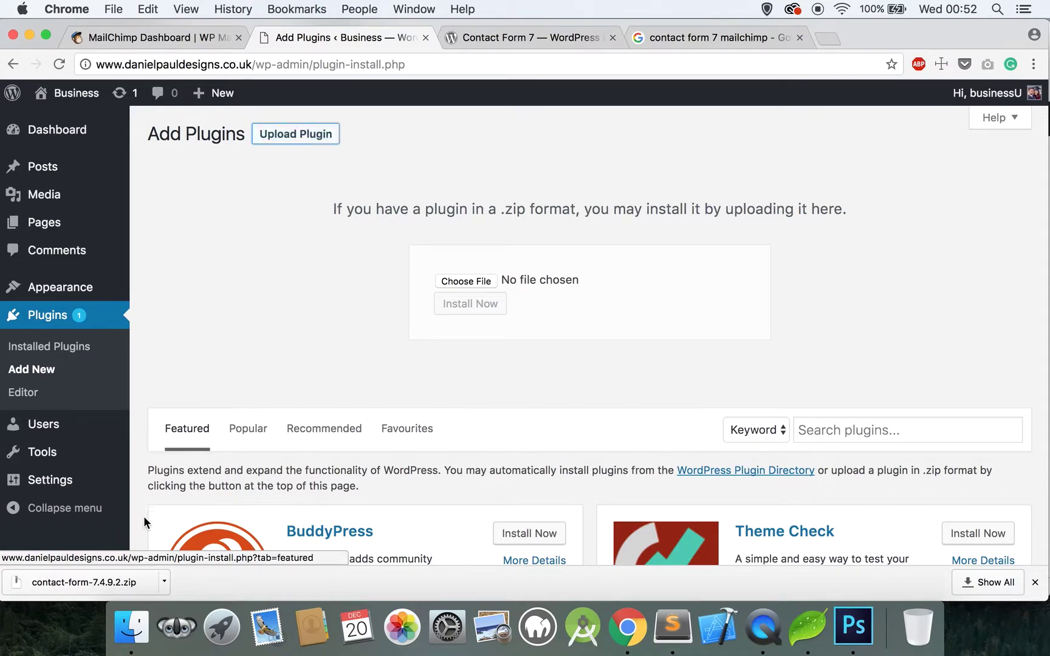
{"action": "left_click_drag", "start_coordinate": [101, 583], "coordinate": [475, 285]}
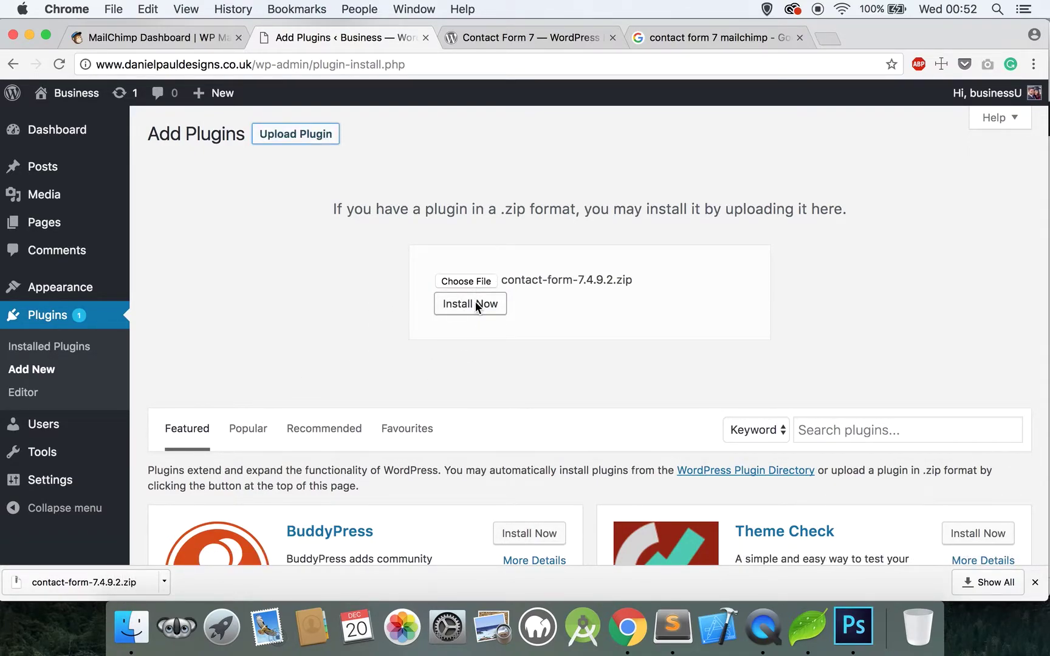
{"action": "left_click", "coordinate": [475, 304]}
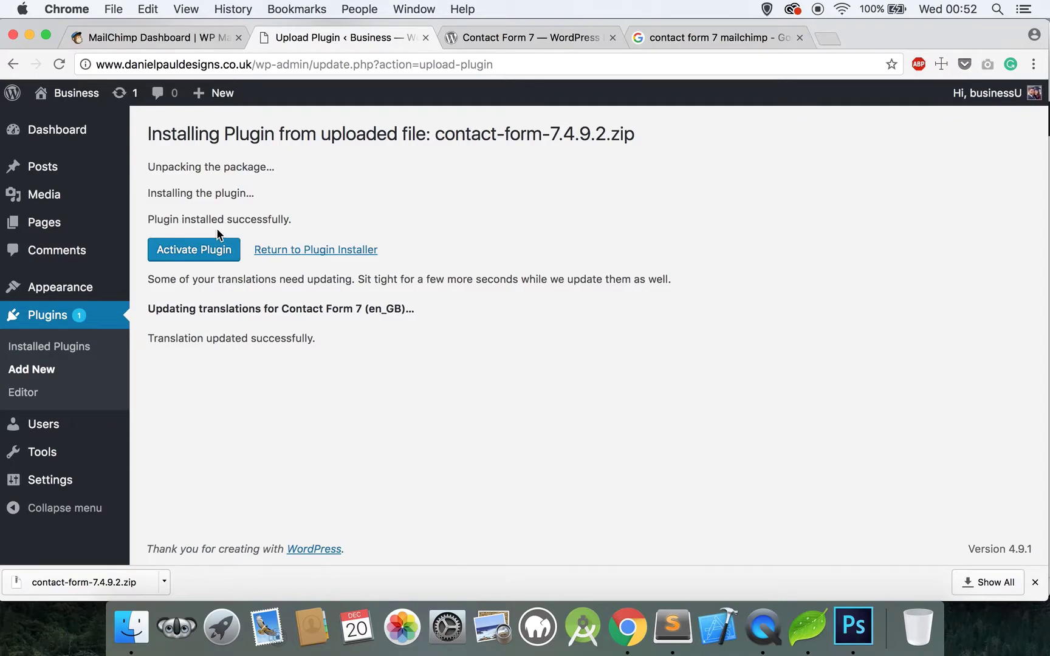
{"action": "left_click", "coordinate": [209, 254]}
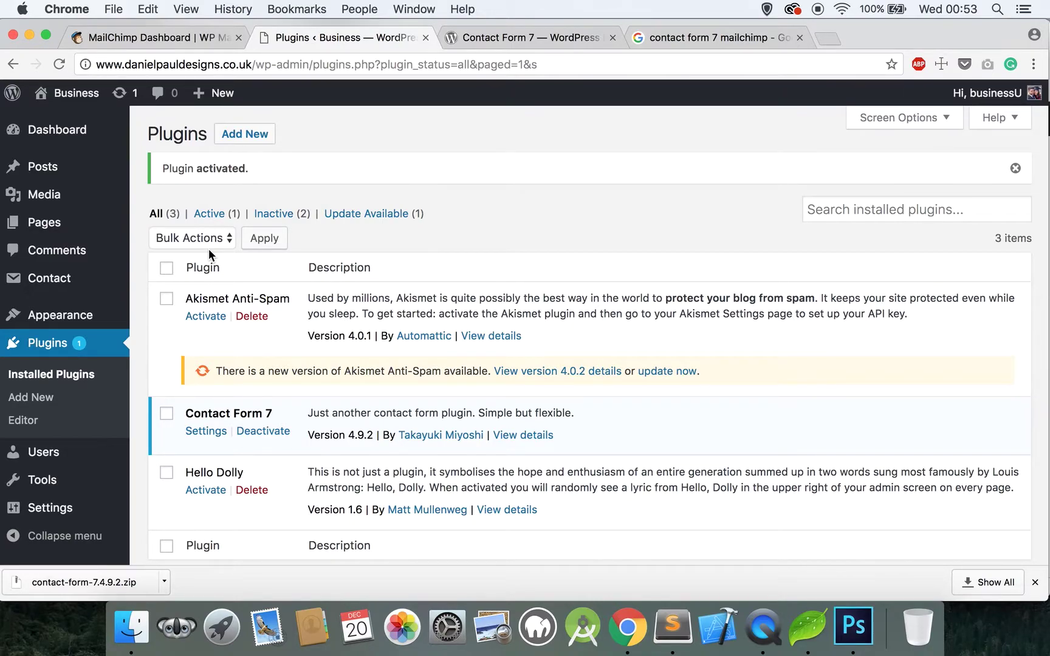
{"action": "scroll", "coordinate": [209, 248], "scroll_direction": "down", "scroll_amount": 1}
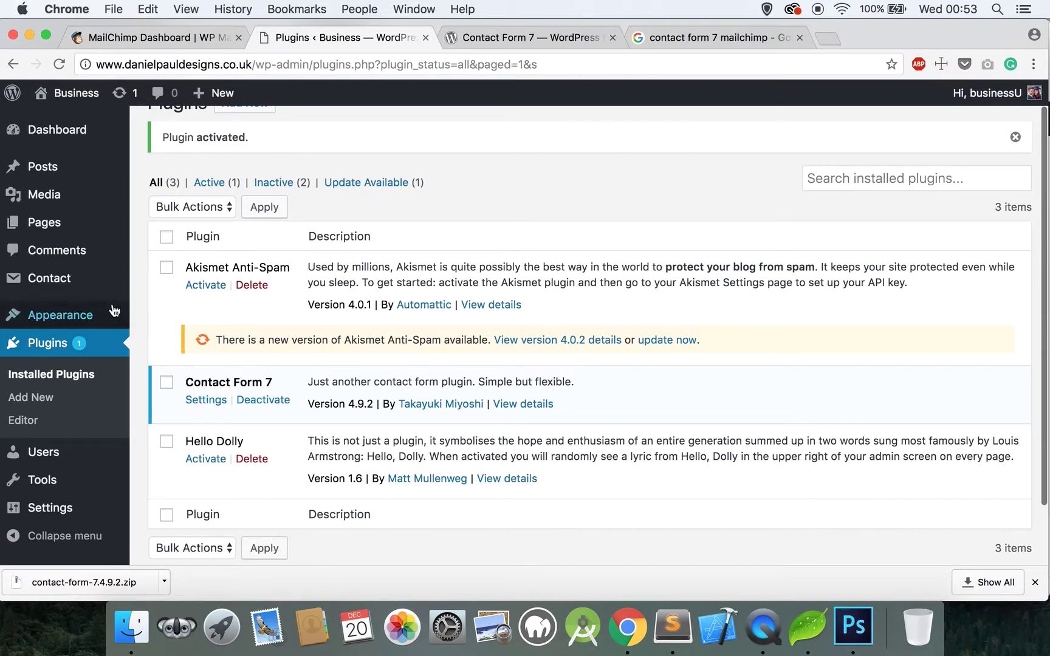
Step: Open Contact form 1 for editing and retitle it 'Newsletter'
{"action": "mouse_move", "coordinate": [70, 285]}
{"action": "left_click", "coordinate": [70, 286]}
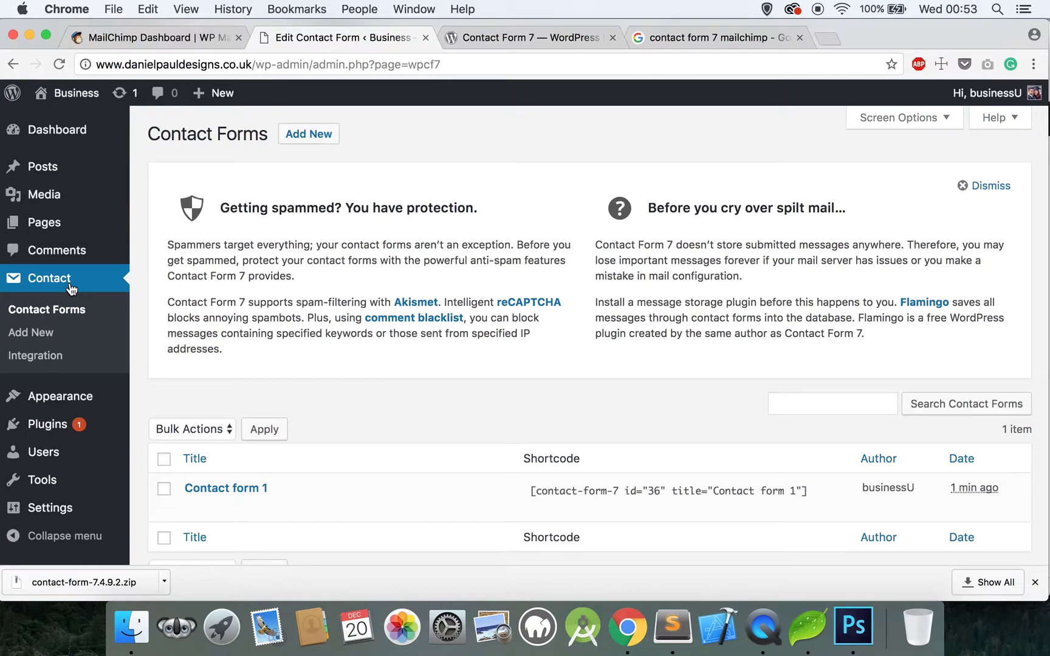
{"action": "scroll", "coordinate": [75, 300], "scroll_direction": "down", "scroll_amount": 2}
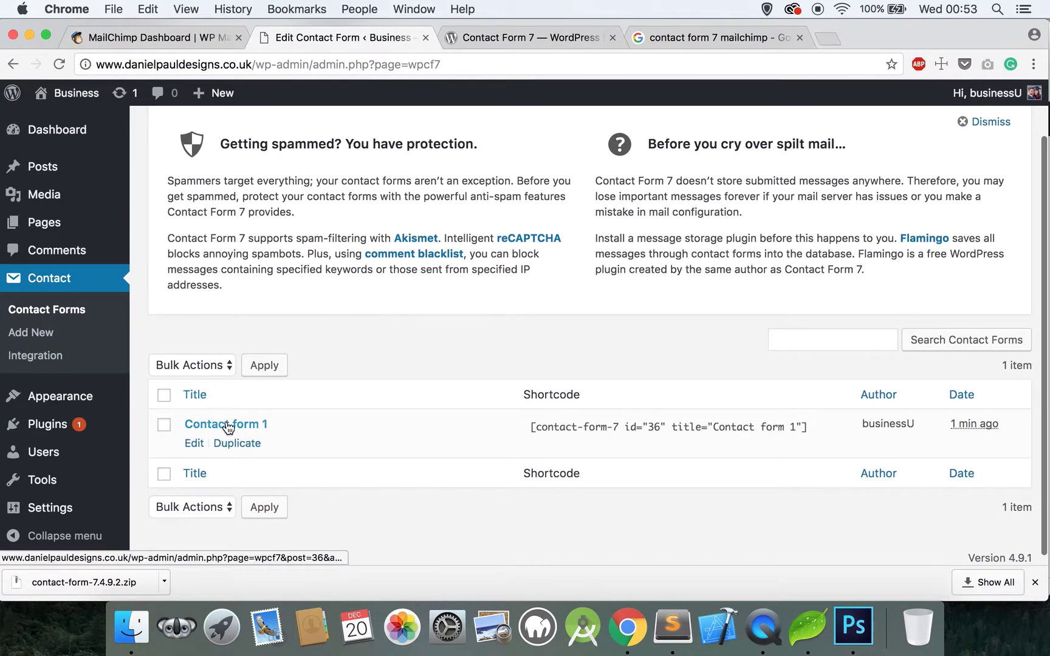
{"action": "mouse_move", "coordinate": [230, 426]}
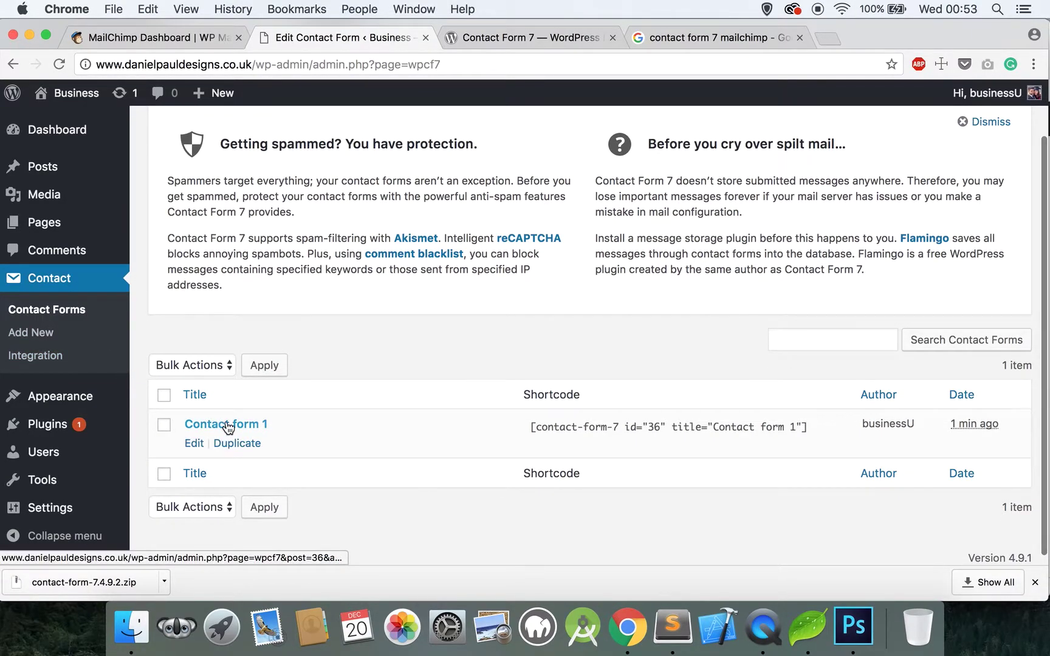
{"action": "left_click", "coordinate": [195, 445]}
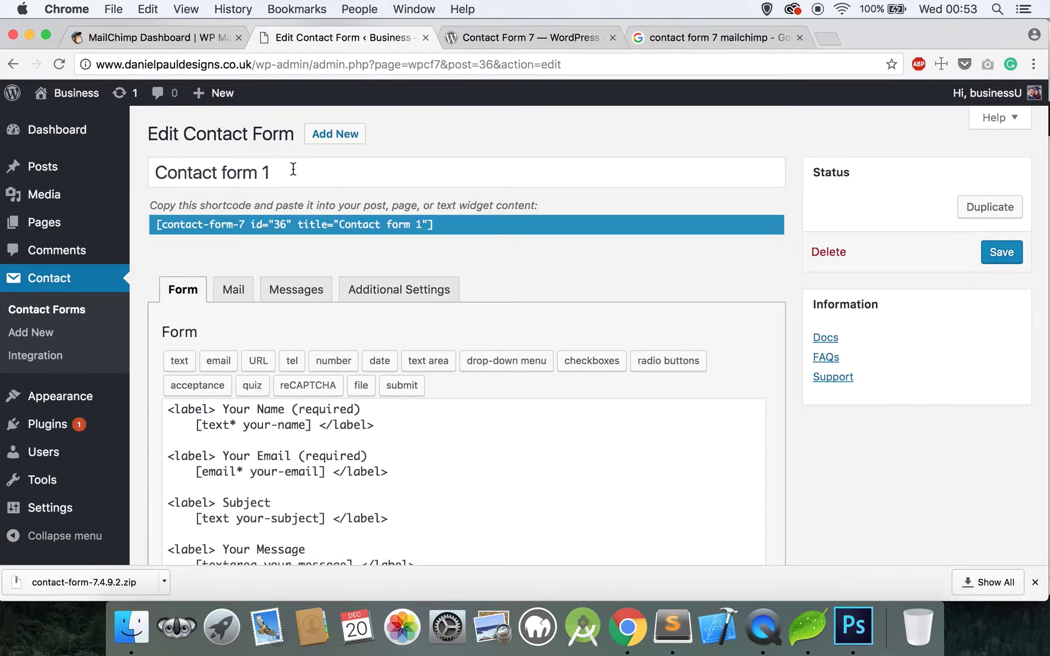
{"action": "left_click", "coordinate": [292, 169]}
{"action": "mouse_move", "coordinate": [60, 167]}
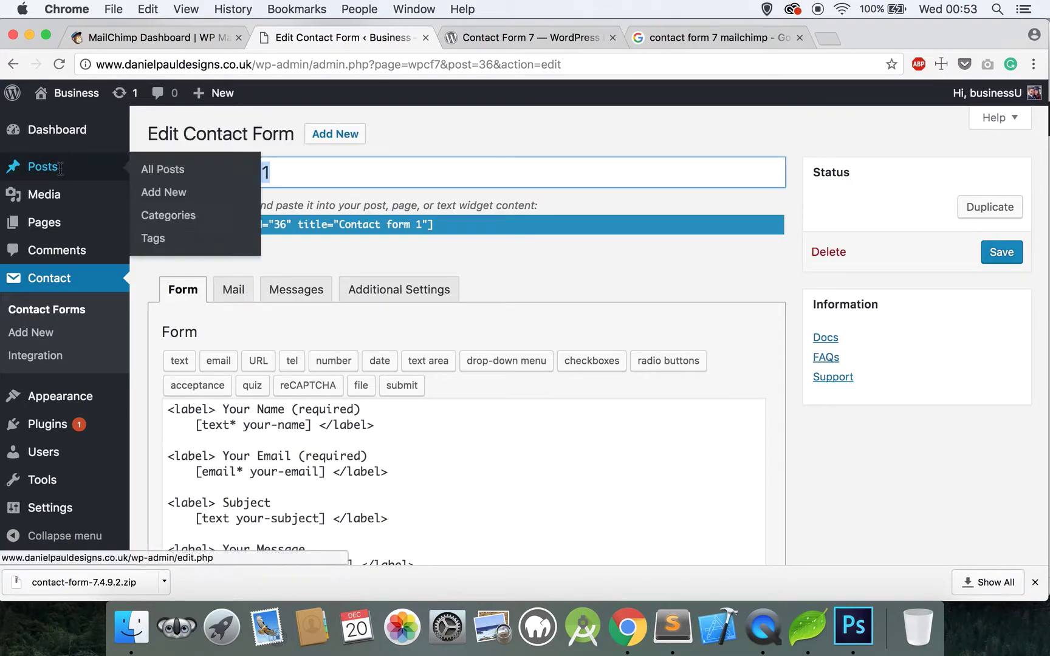
{"action": "left_click", "coordinate": [298, 163]}
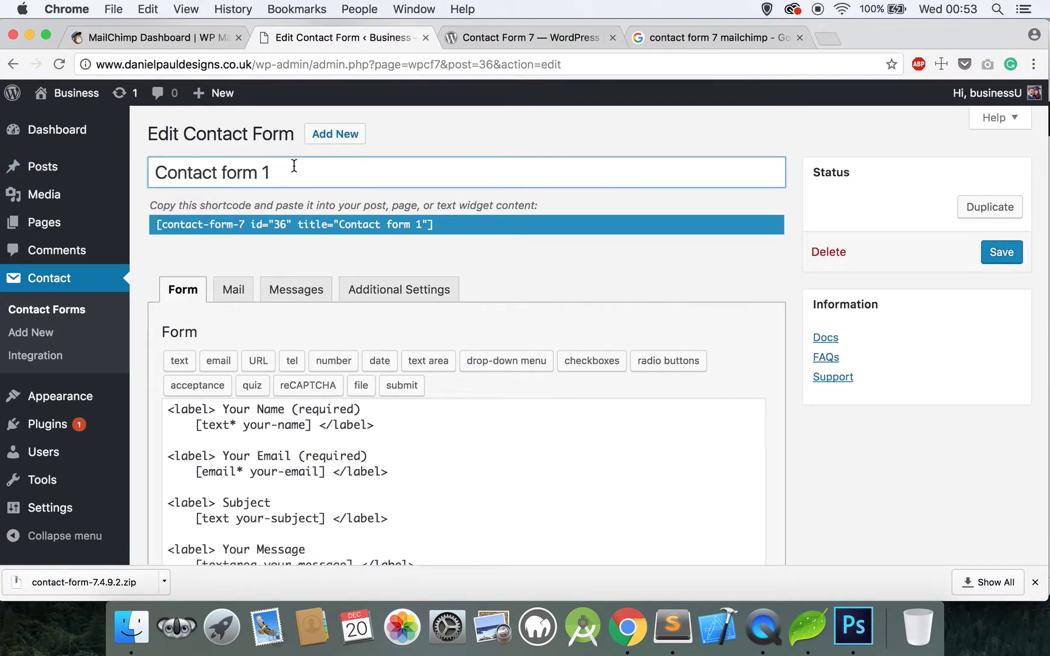
{"action": "left_click_drag", "start_coordinate": [294, 165], "coordinate": [153, 172]}
{"action": "type", "text": "New"}
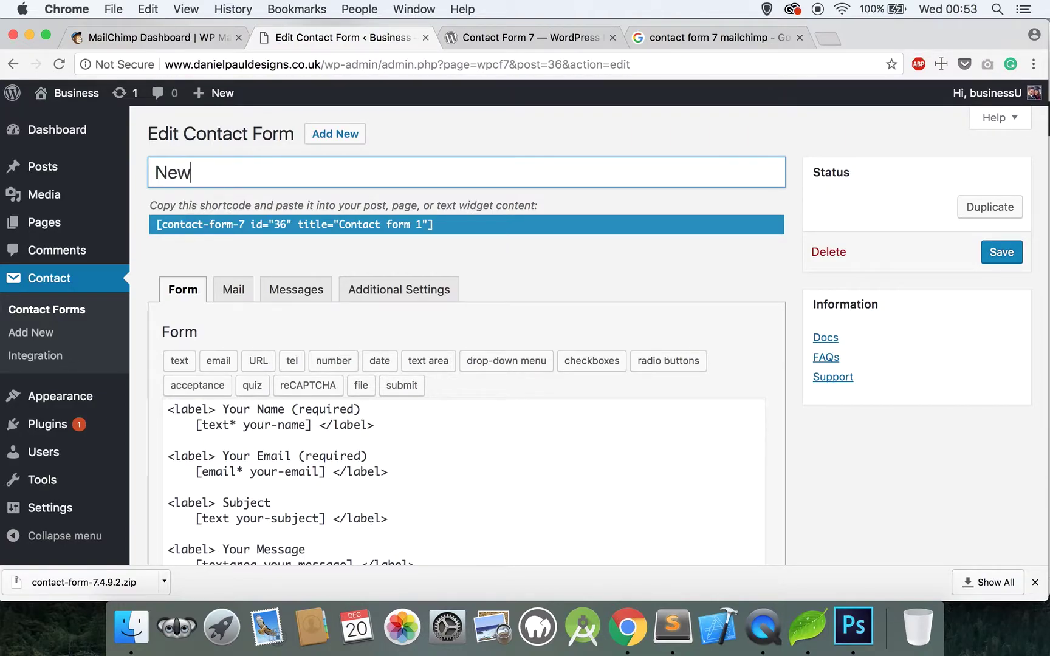
{"action": "type", "text": "sletter"}
{"action": "left_click", "coordinate": [294, 243]}
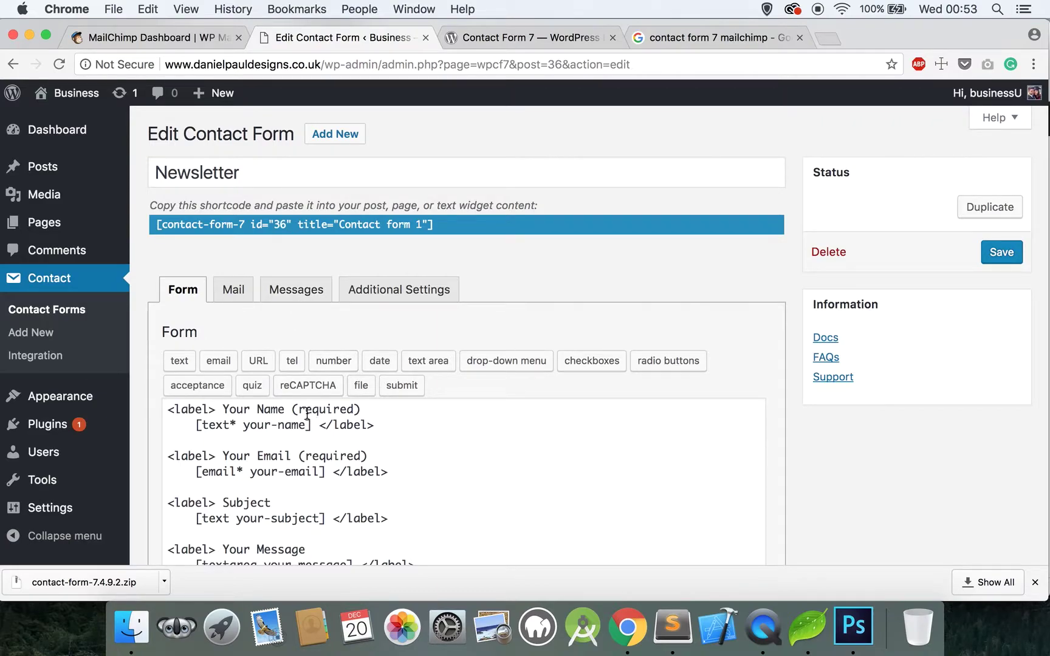
Step: Delete the Subject and Message fields, keeping the name and email fields, and save the form
{"action": "scroll", "coordinate": [306, 415], "scroll_direction": "down", "scroll_amount": 5}
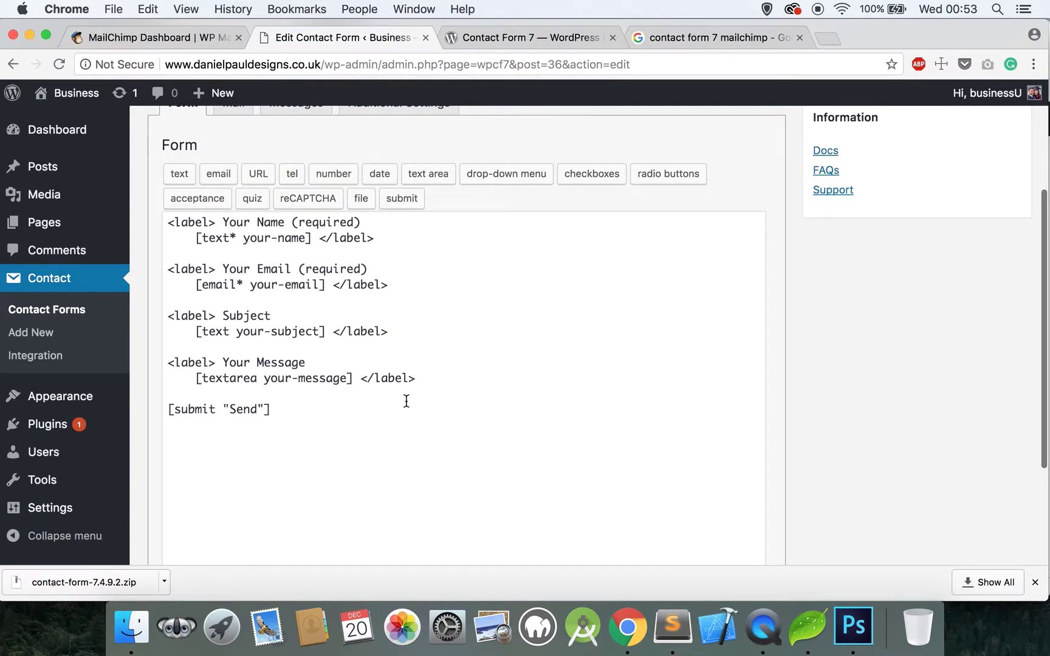
{"action": "left_click_drag", "start_coordinate": [444, 382], "coordinate": [170, 313]}
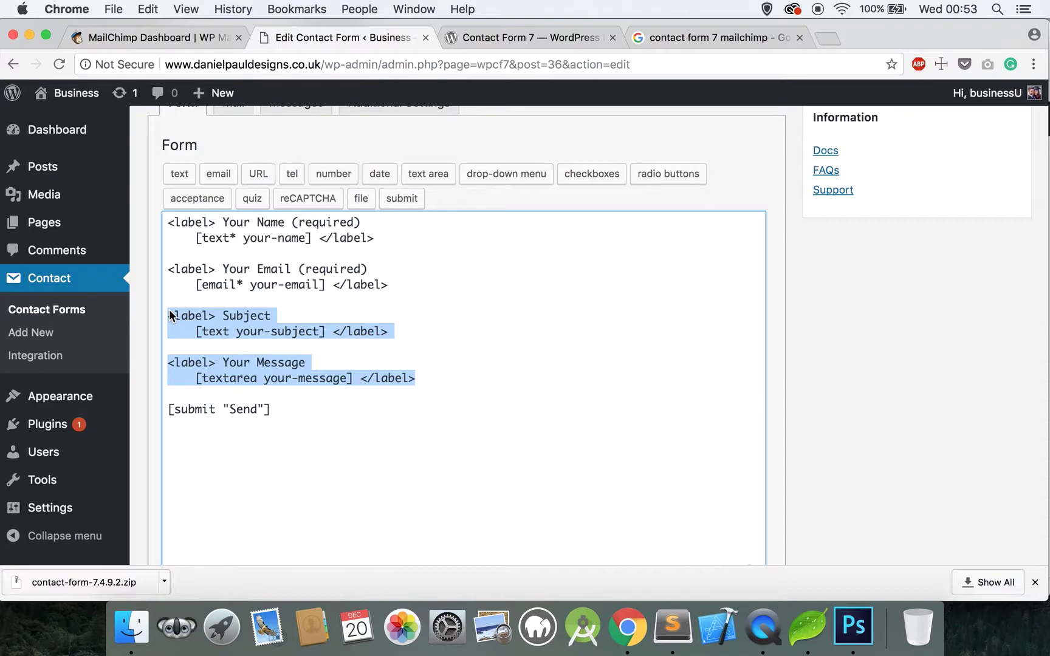
{"action": "key", "text": "BackSpace"}
{"action": "key", "text": "BackSpace"}
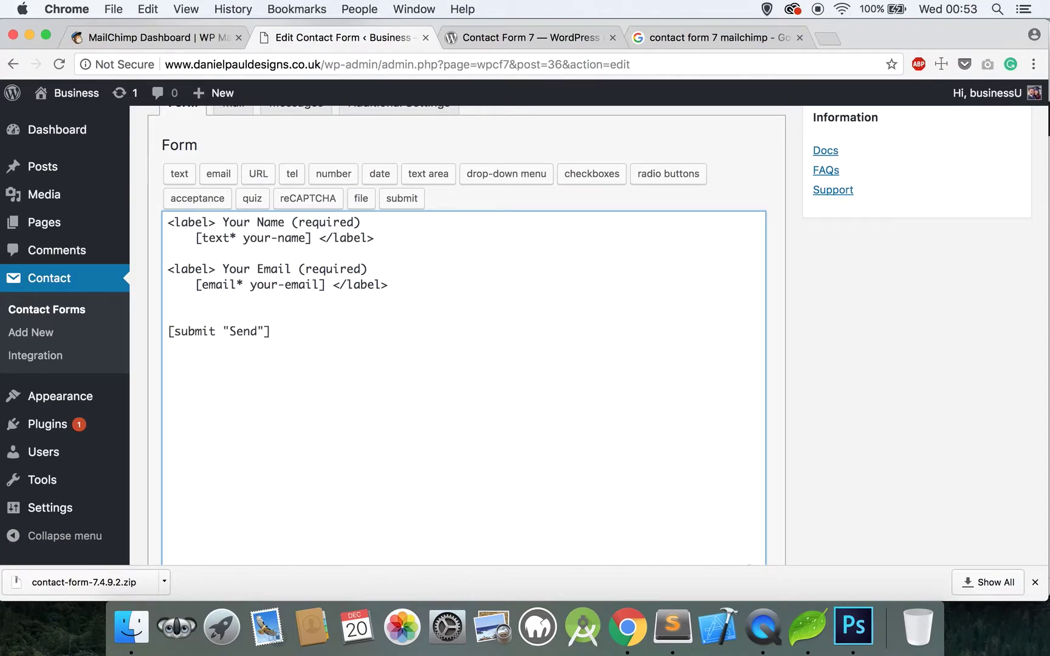
{"action": "left_click", "coordinate": [244, 237]}
{"action": "left_click_drag", "start_coordinate": [276, 237], "coordinate": [307, 237]}
{"action": "left_click_drag", "start_coordinate": [250, 284], "coordinate": [305, 284]}
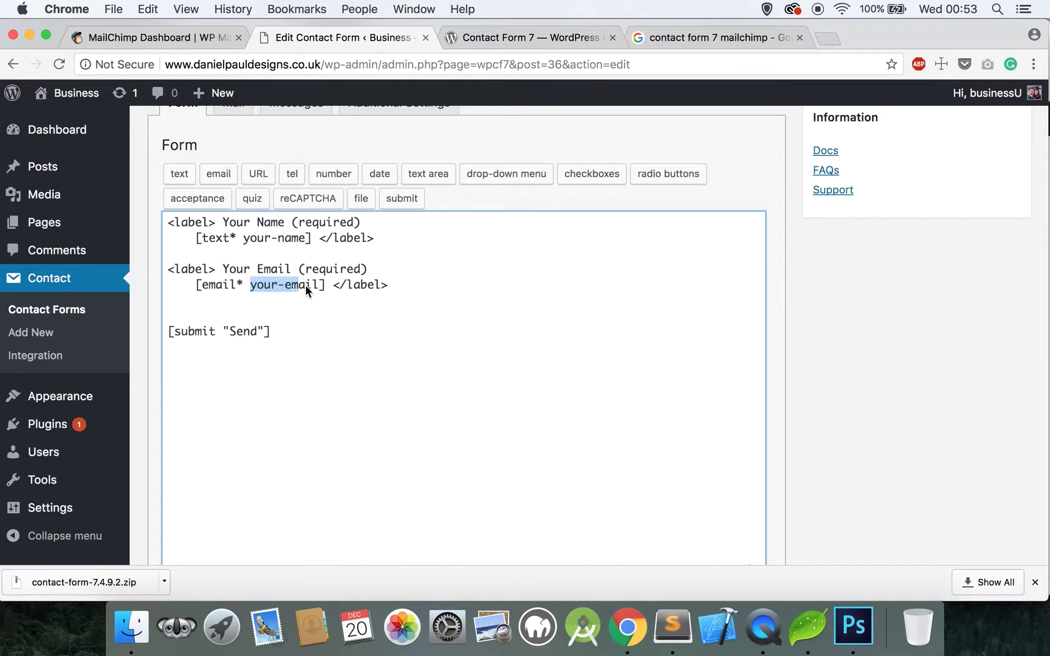
{"action": "scroll", "coordinate": [313, 285], "scroll_direction": "up", "scroll_amount": 3}
{"action": "scroll", "coordinate": [313, 285], "scroll_direction": "down", "scroll_amount": 6}
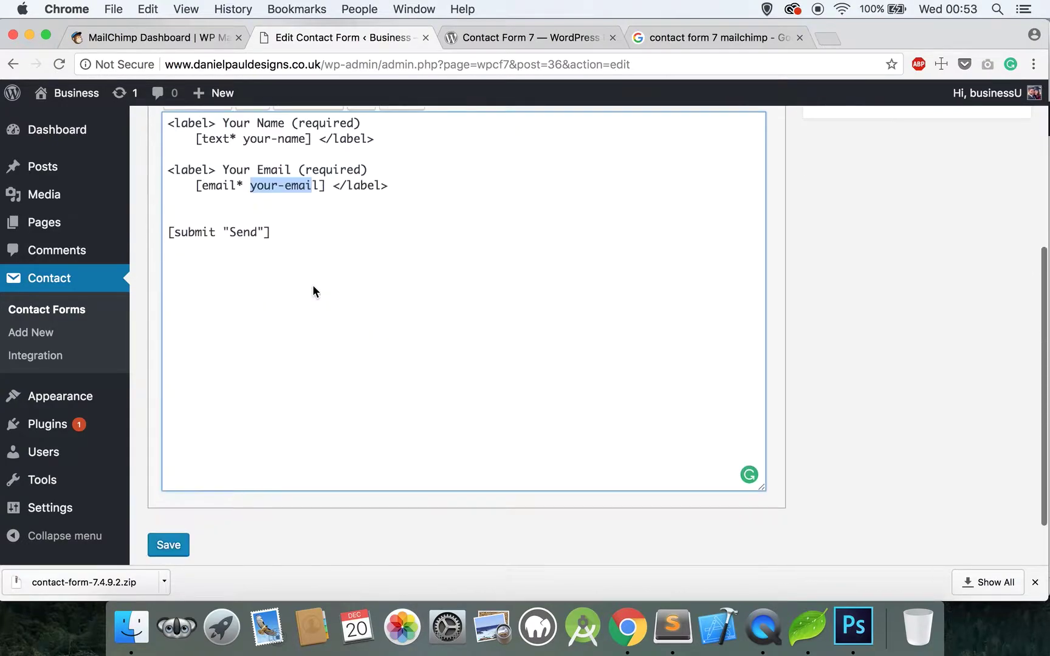
{"action": "left_click", "coordinate": [188, 497]}
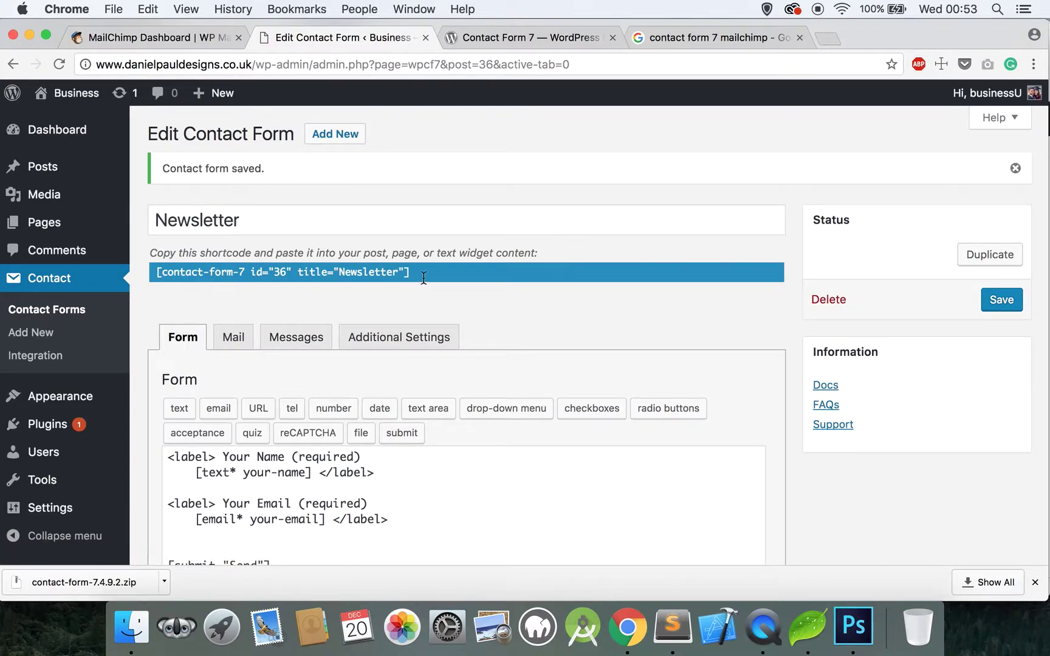
Step: Select the Newsletter form's shortcode and close the Contact Form 7 plugin page
{"action": "left_click", "coordinate": [424, 277]}
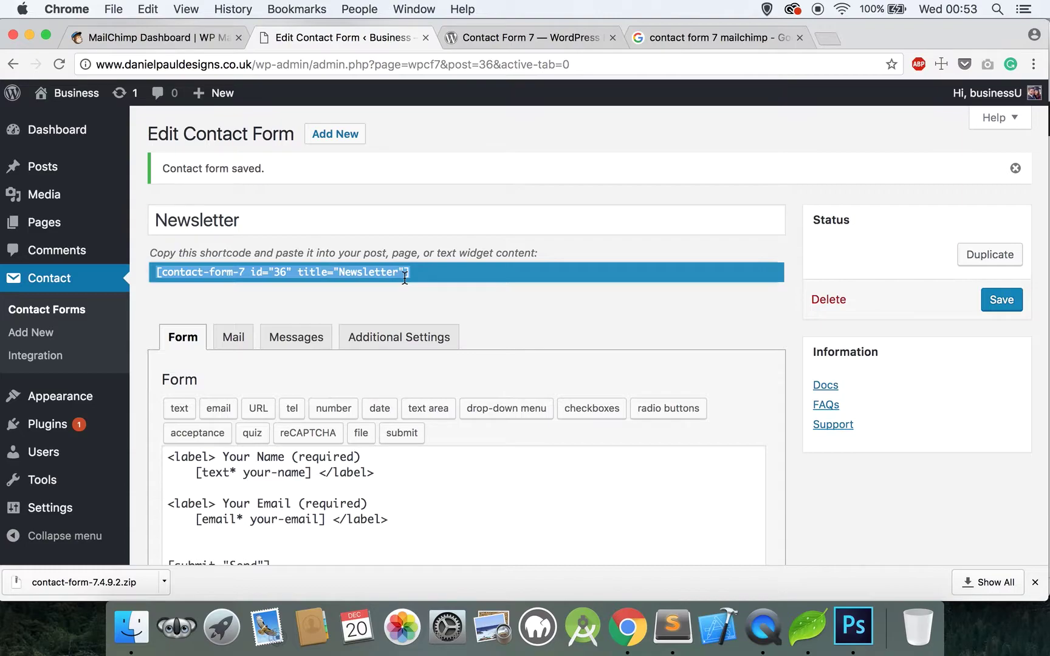
{"action": "left_click", "coordinate": [584, 42]}
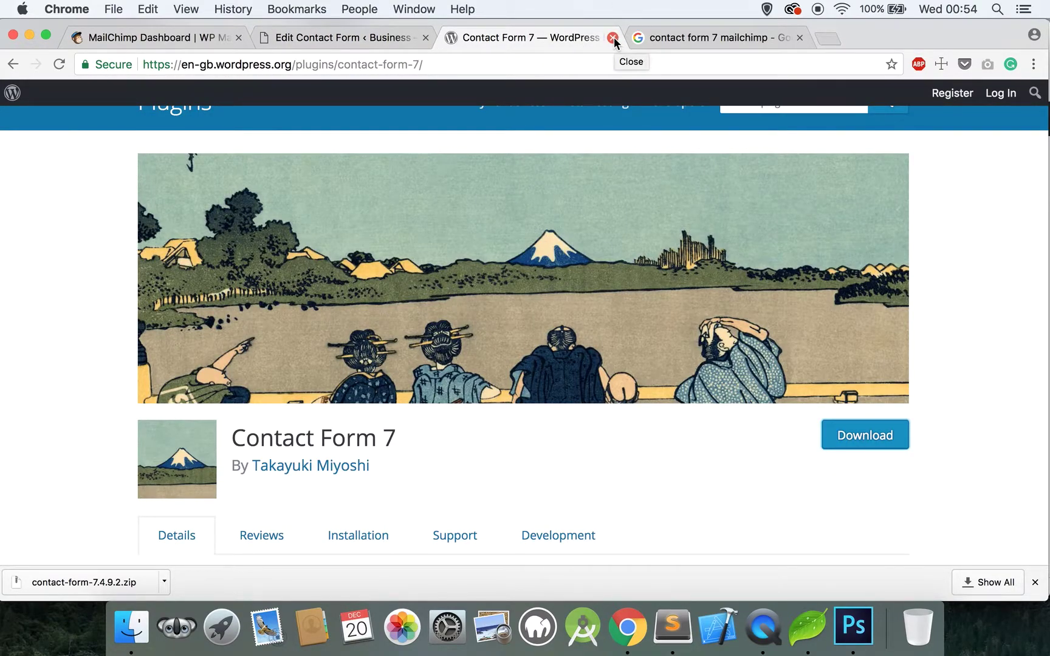
{"action": "left_click", "coordinate": [613, 38]}
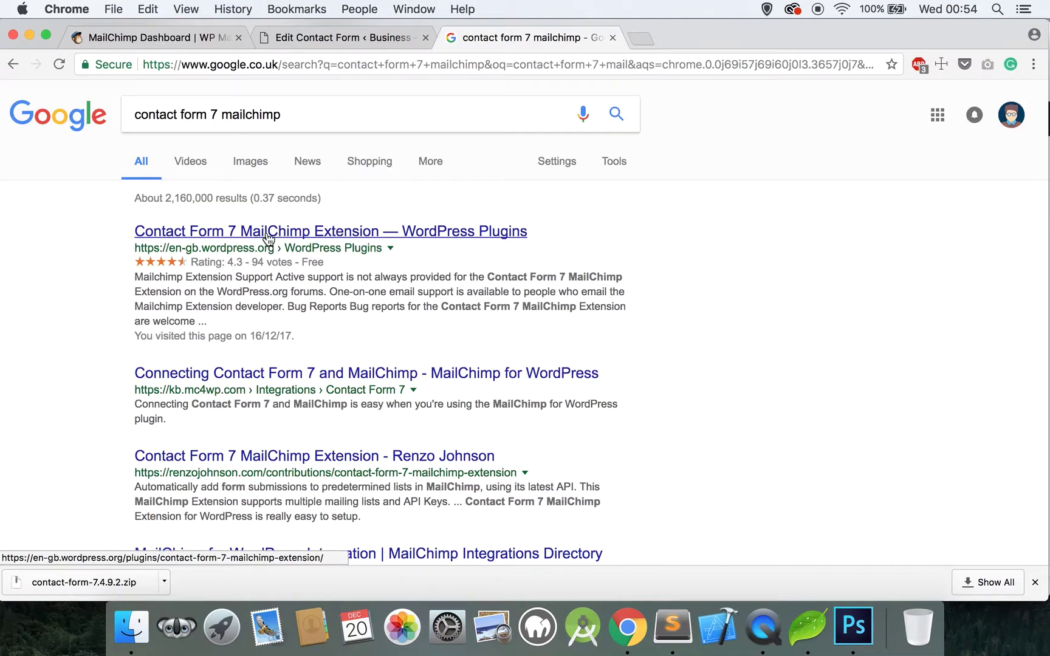
Step: Download the Contact Form 7 MailChimp Extension zip from its WordPress.org plugin page
{"action": "left_click", "coordinate": [268, 237]}
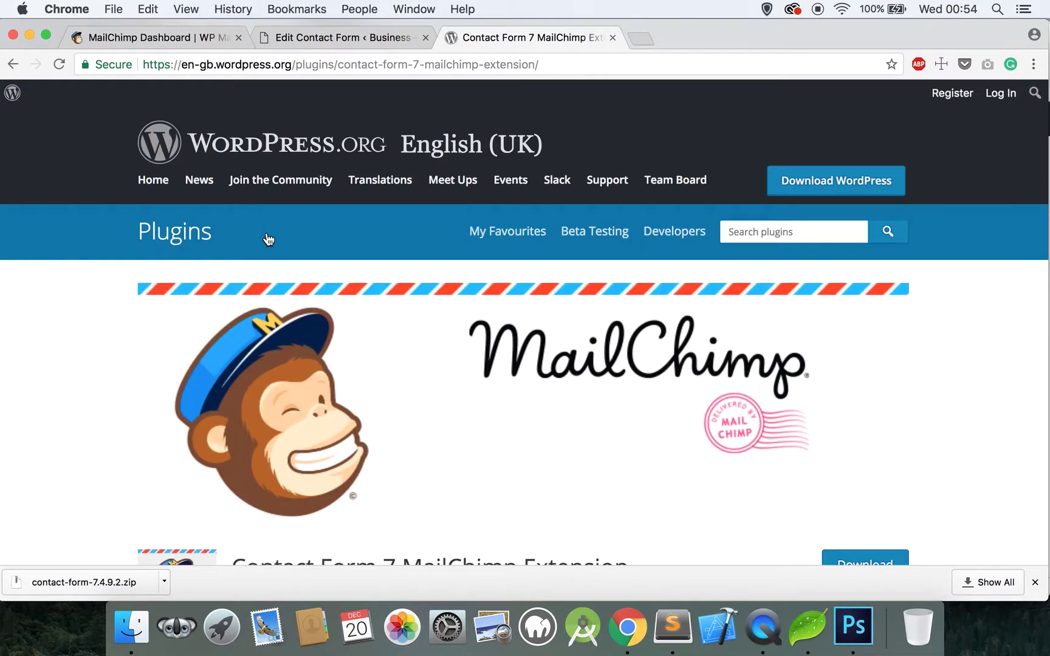
{"action": "scroll", "coordinate": [268, 238], "scroll_direction": "down", "scroll_amount": 4}
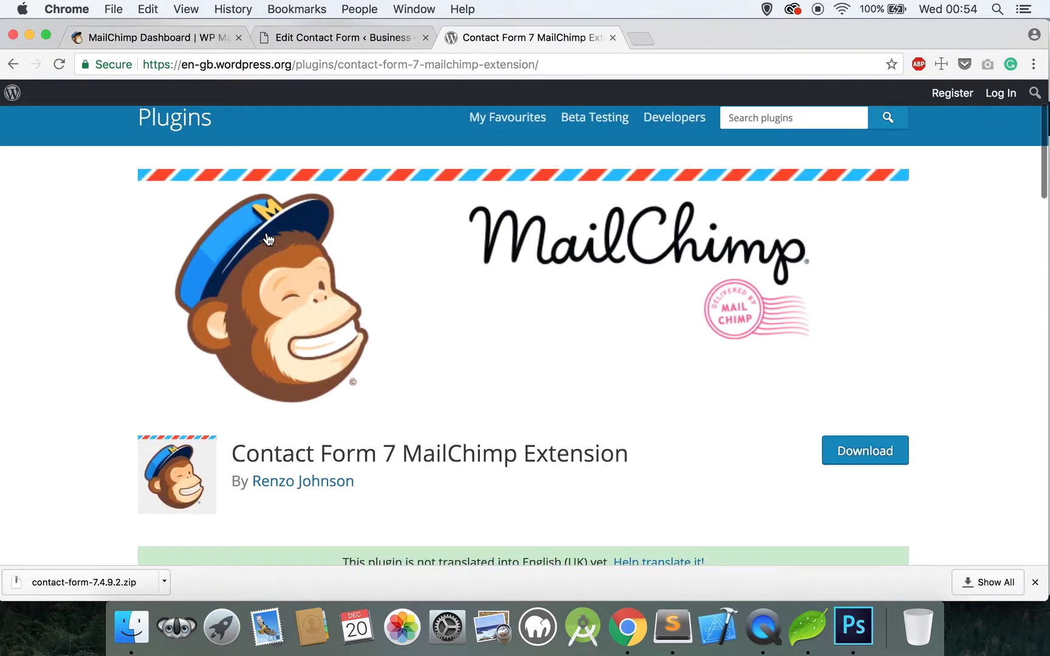
{"action": "left_click", "coordinate": [854, 450]}
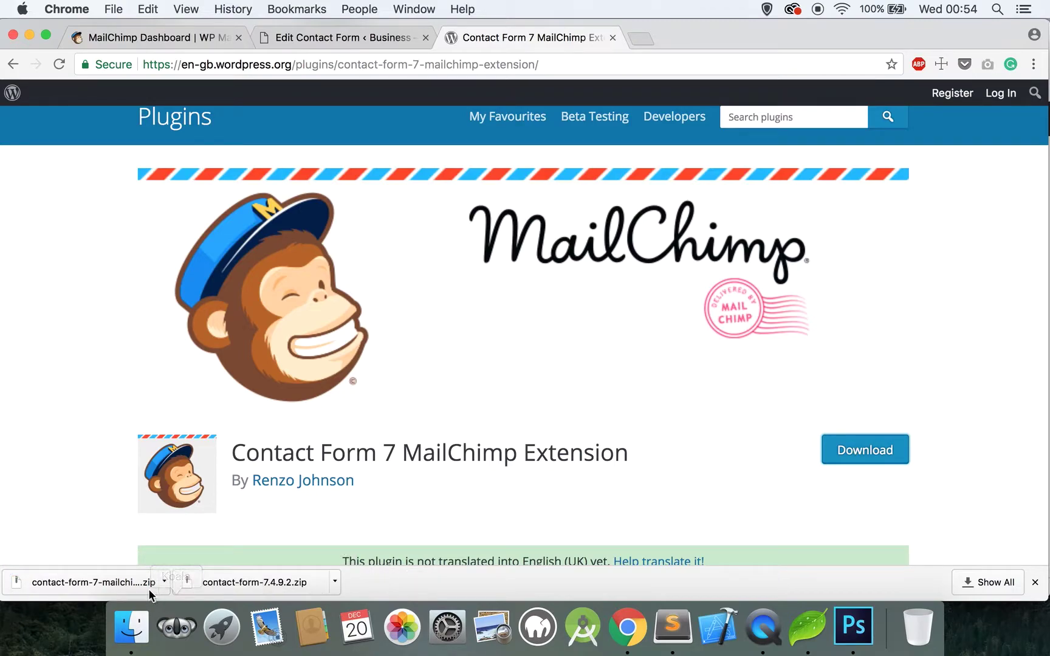
{"action": "left_click", "coordinate": [342, 44]}
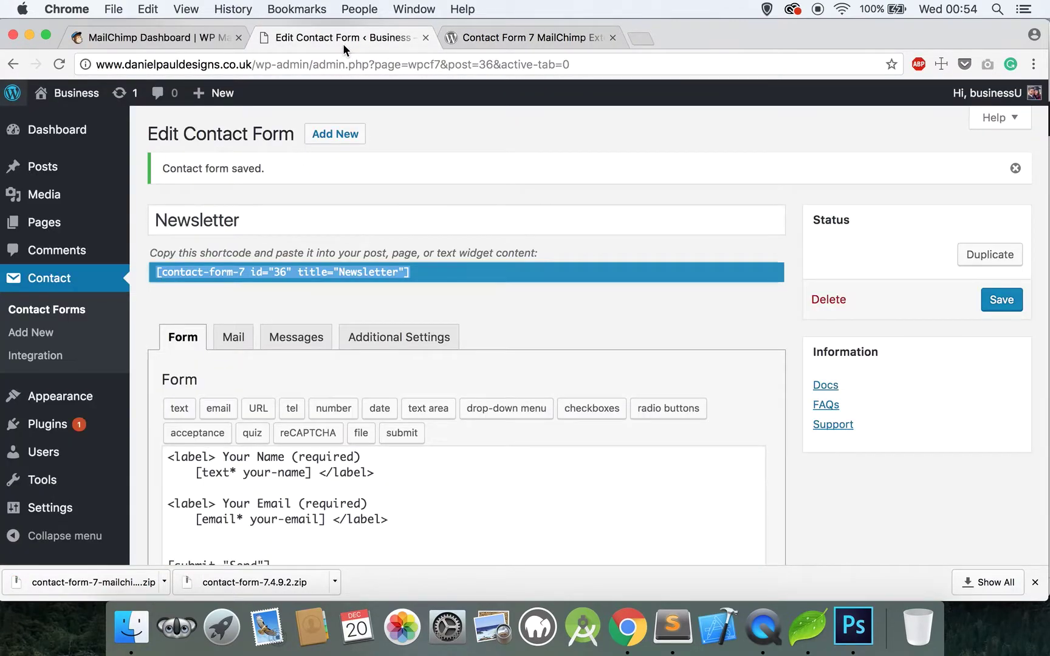
Step: Upload contact-form-7-mailchimp-extension.zip under Plugins > Add New, then install and activate it
{"action": "left_click", "coordinate": [57, 425]}
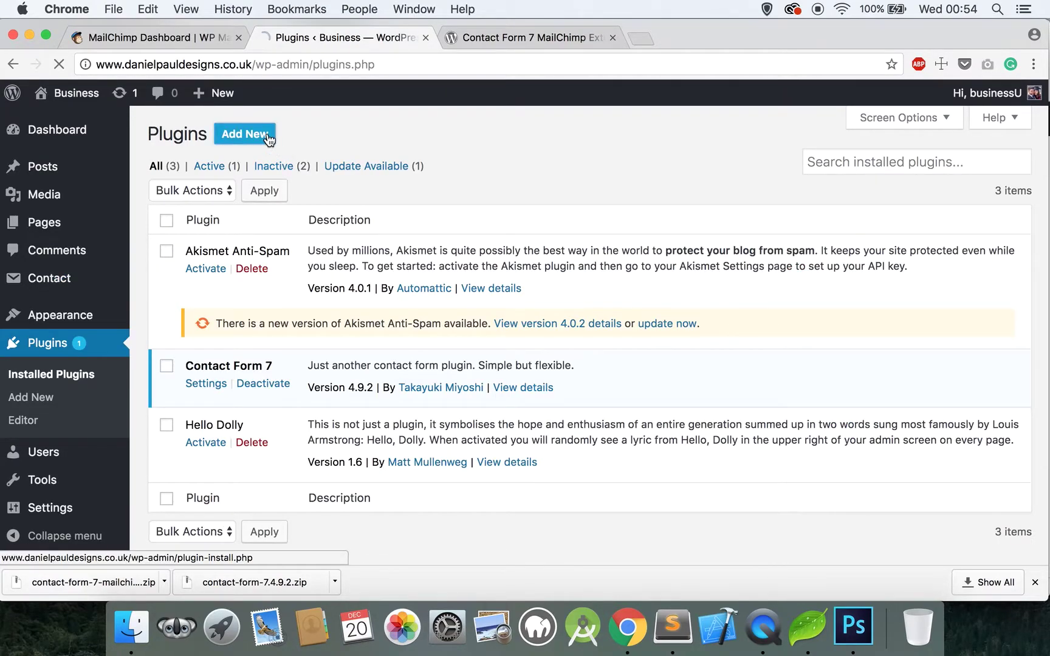
{"action": "left_click", "coordinate": [268, 137]}
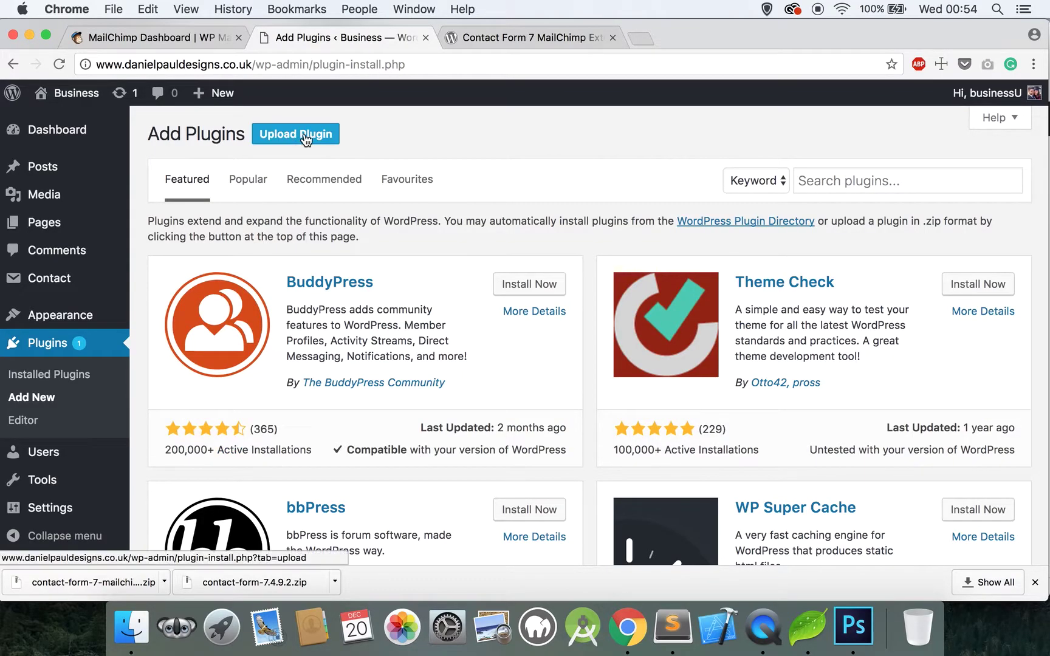
{"action": "left_click", "coordinate": [306, 140]}
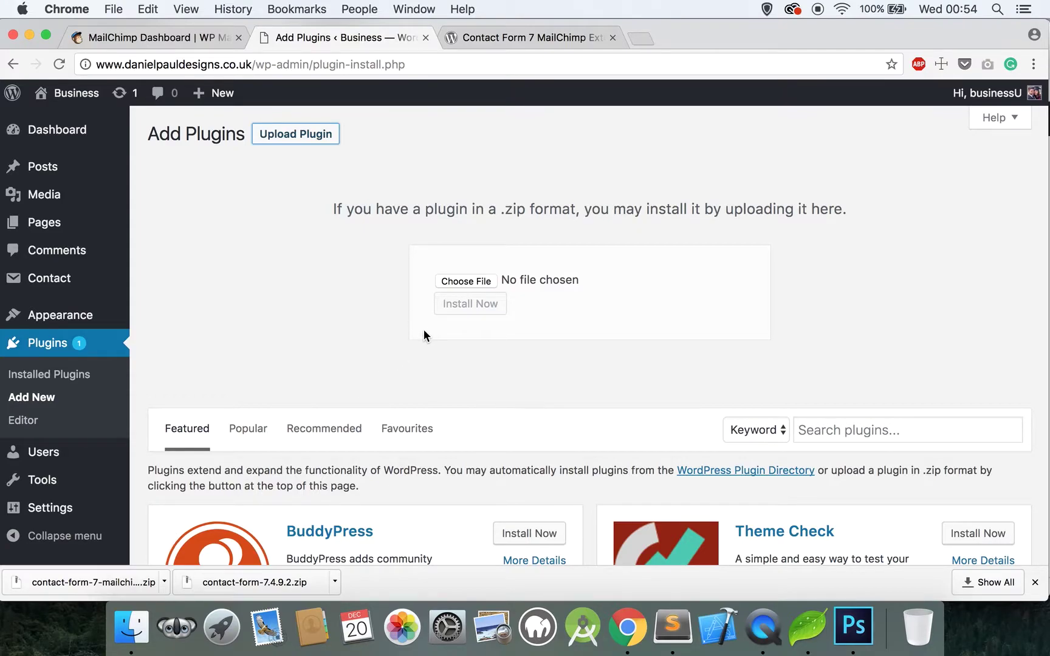
{"action": "left_click_drag", "start_coordinate": [135, 577], "coordinate": [473, 282]}
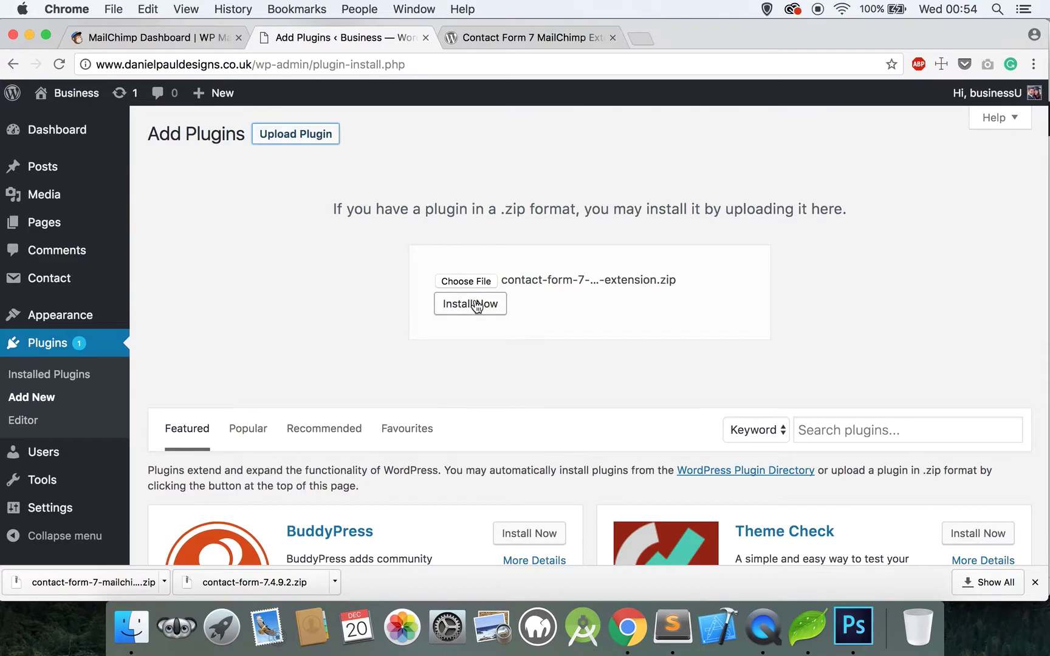
{"action": "left_click", "coordinate": [477, 306]}
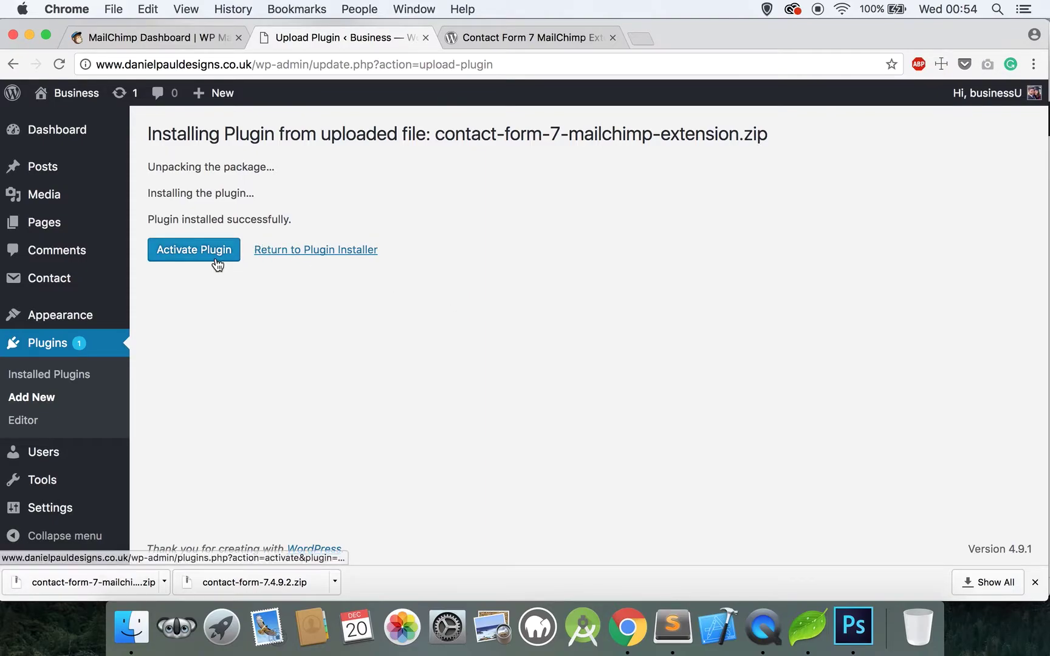
{"action": "left_click", "coordinate": [217, 265]}
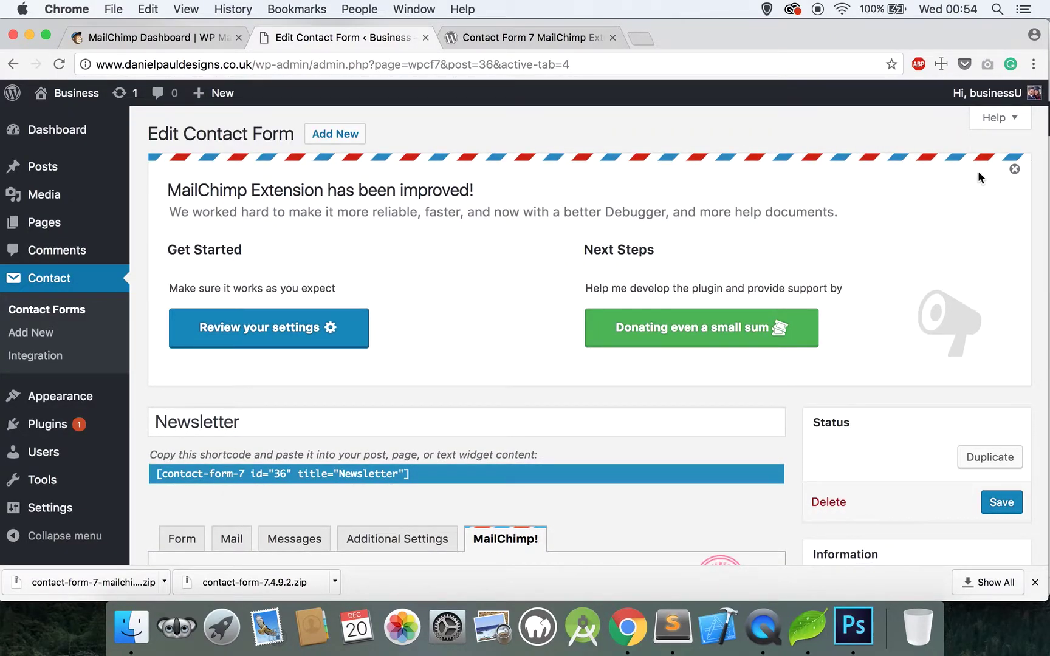
Step: Close the MailChimp Extension improvement notice to reveal the MailChimp! fields, then go to the MailChimp dashboard
{"action": "left_click", "coordinate": [1015, 169]}
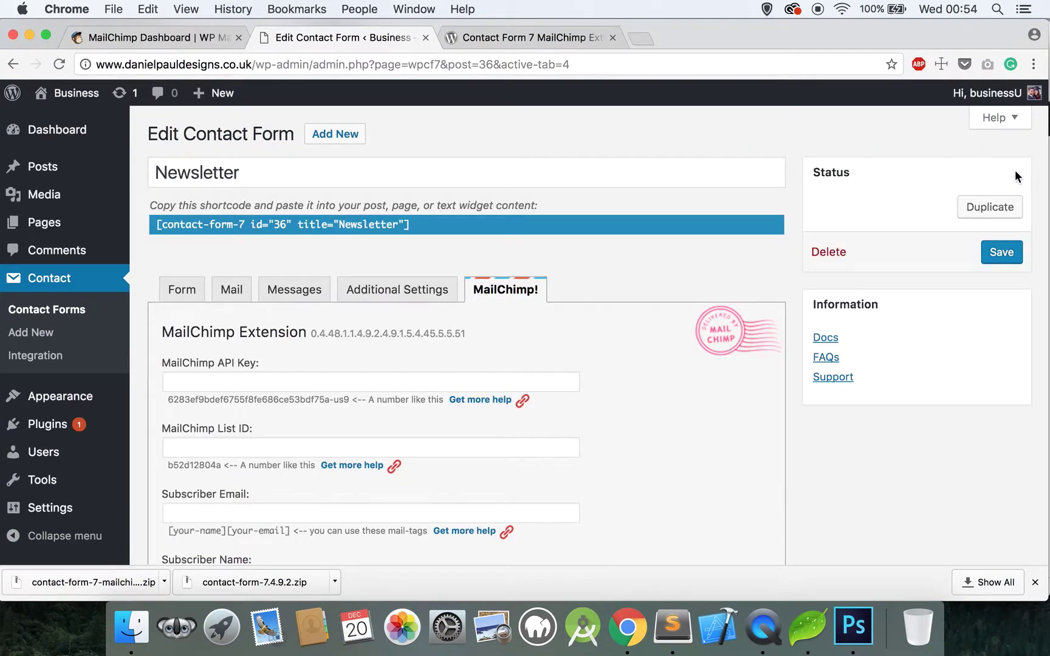
{"action": "scroll", "coordinate": [360, 348], "scroll_direction": "down", "scroll_amount": 4}
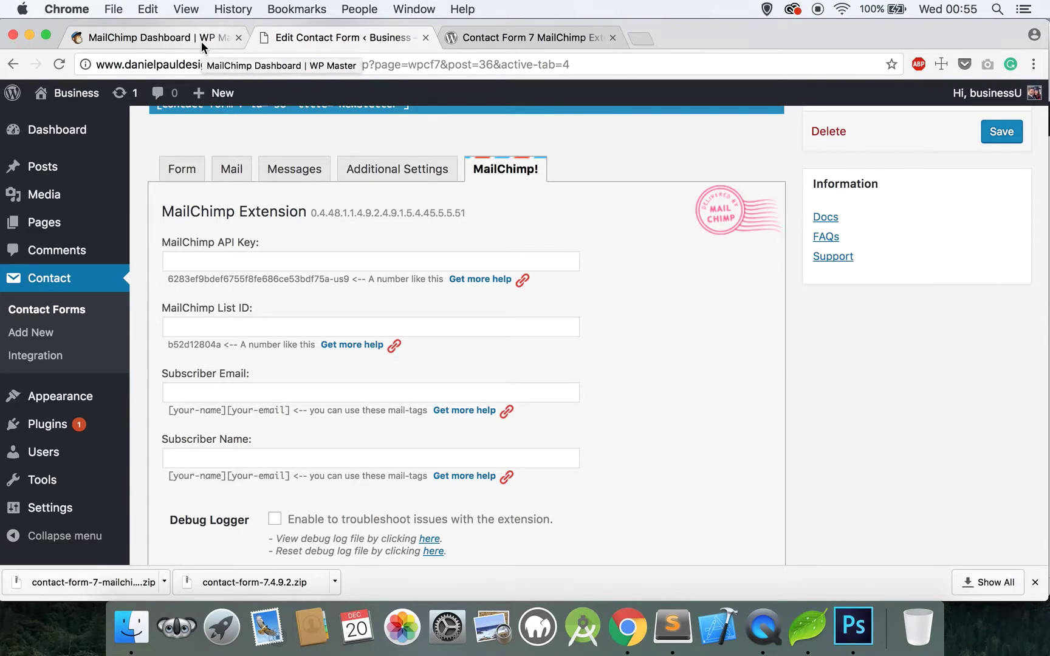
{"action": "left_click", "coordinate": [139, 36]}
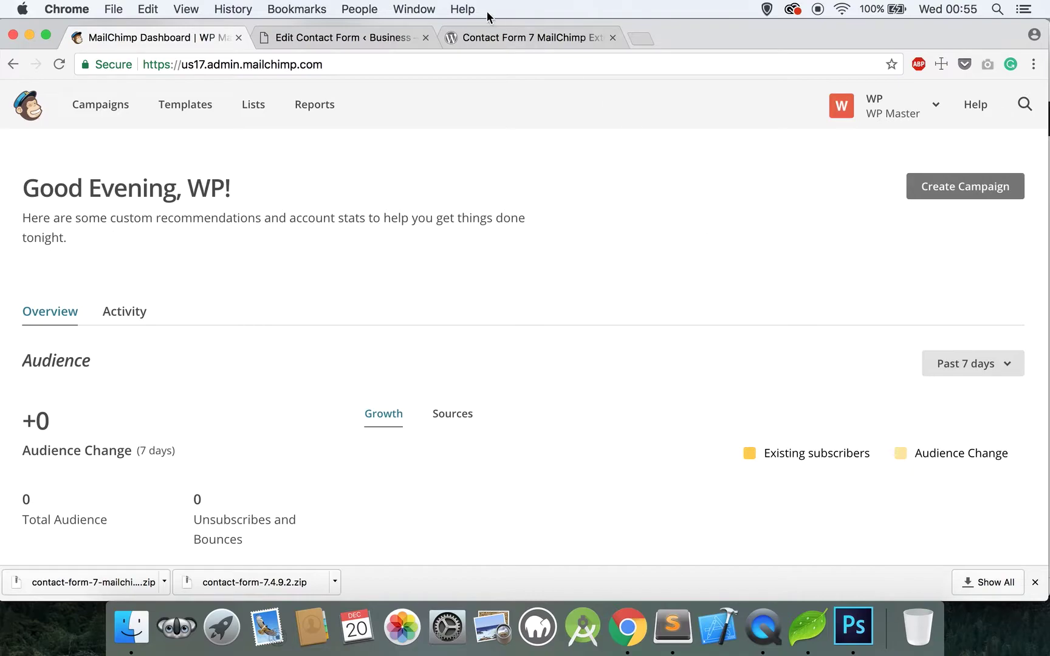
Step: Reopen the Newsletter form and display its MailChimp! panel with the API Key and List ID fields
{"action": "left_click", "coordinate": [378, 38]}
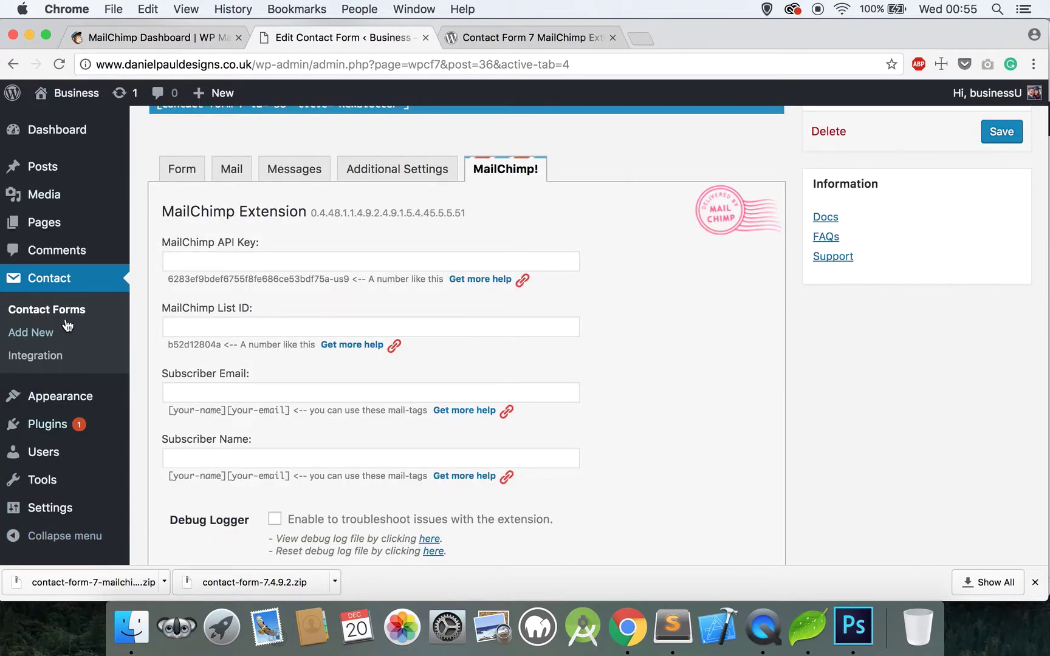
{"action": "left_click", "coordinate": [63, 285]}
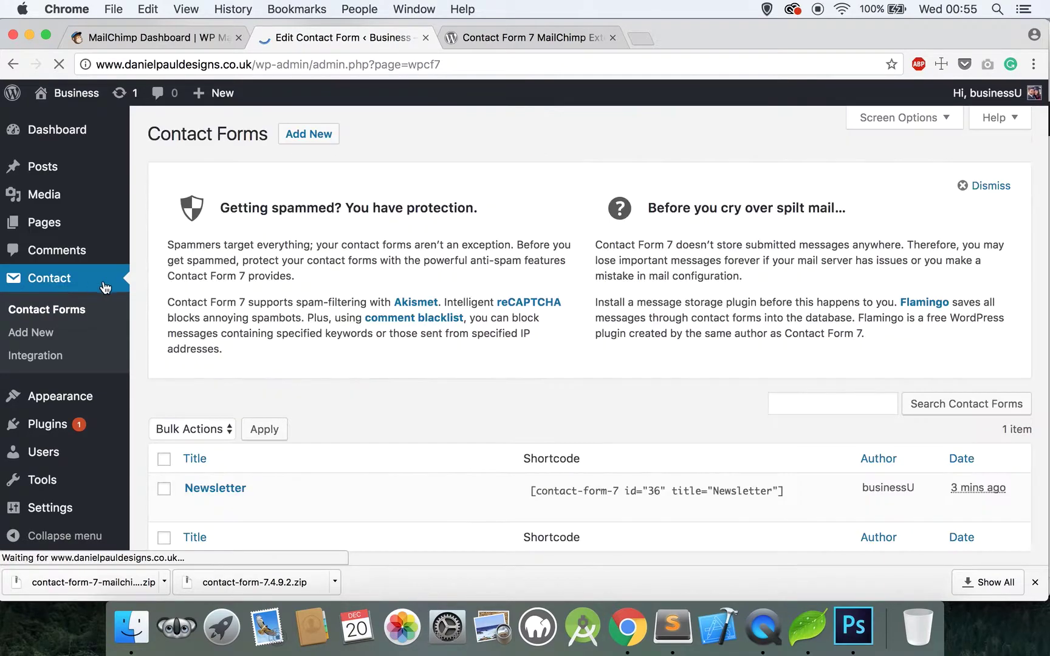
{"action": "scroll", "coordinate": [228, 354], "scroll_direction": "down", "scroll_amount": 3}
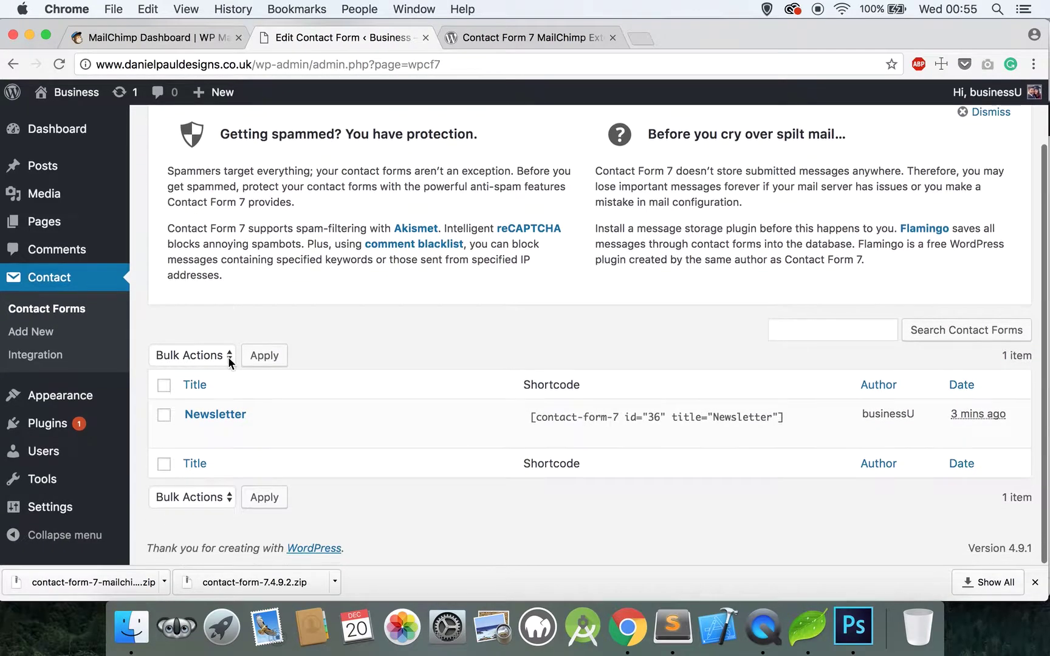
{"action": "left_click", "coordinate": [224, 420]}
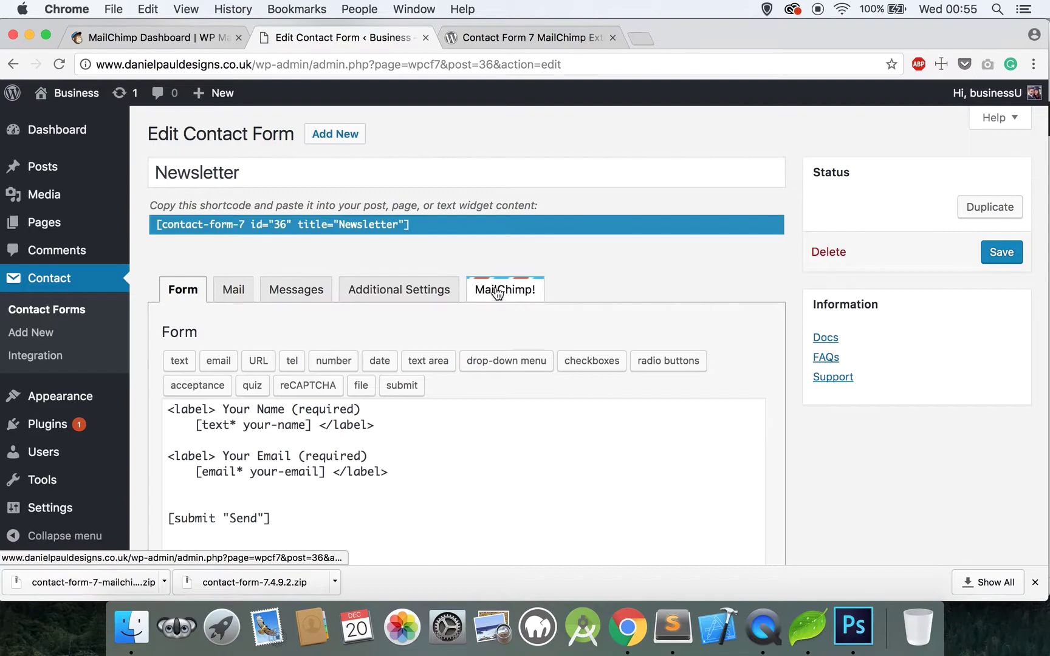
{"action": "left_click", "coordinate": [518, 291]}
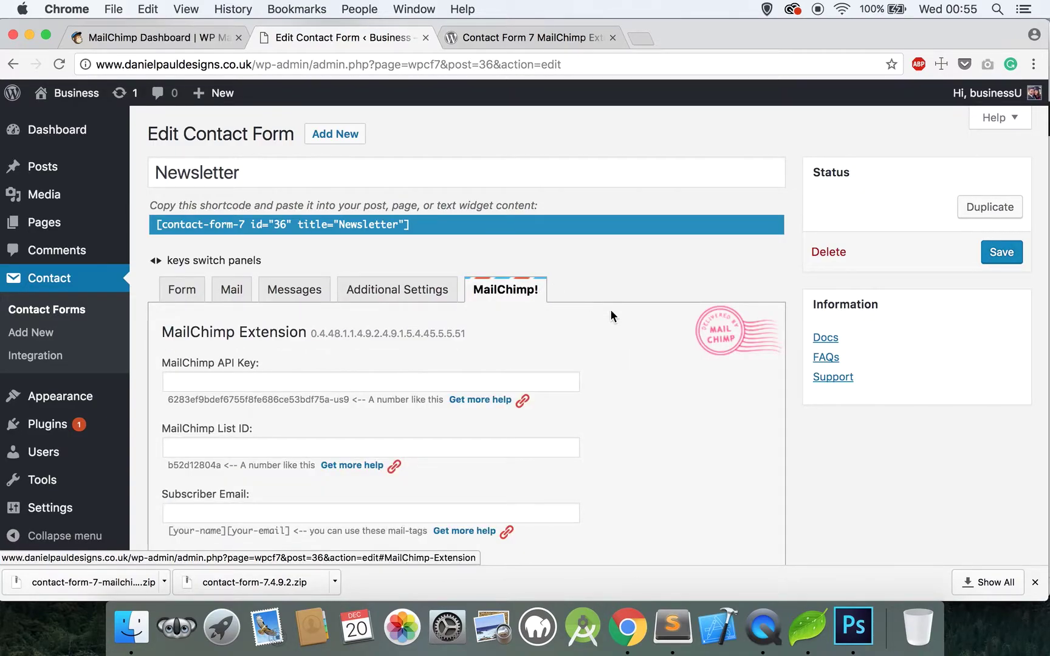
{"action": "scroll", "coordinate": [611, 311], "scroll_direction": "down", "scroll_amount": 5}
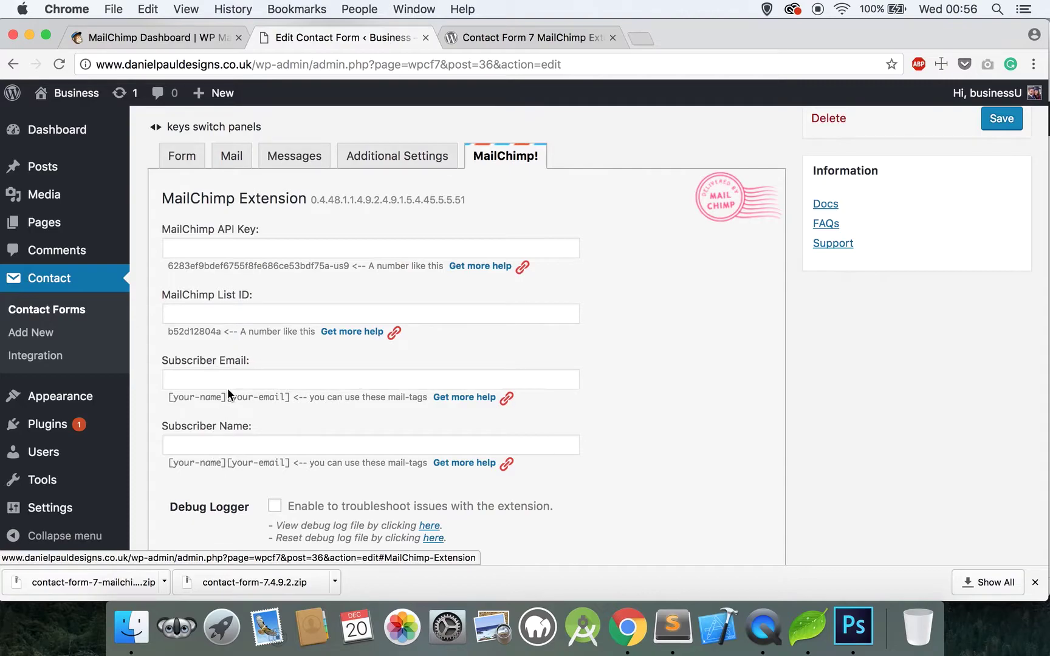
Step: Close the extension's plugin page and navigate to Account > Extras > API keys in MailChimp
{"action": "left_click", "coordinate": [197, 35]}
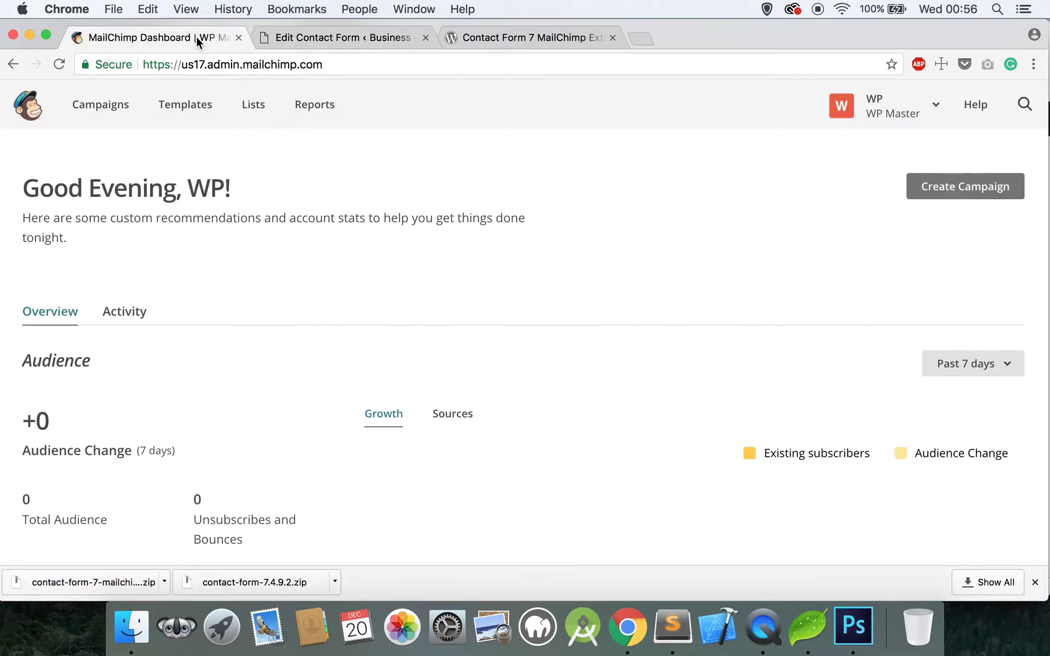
{"action": "left_click", "coordinate": [612, 37]}
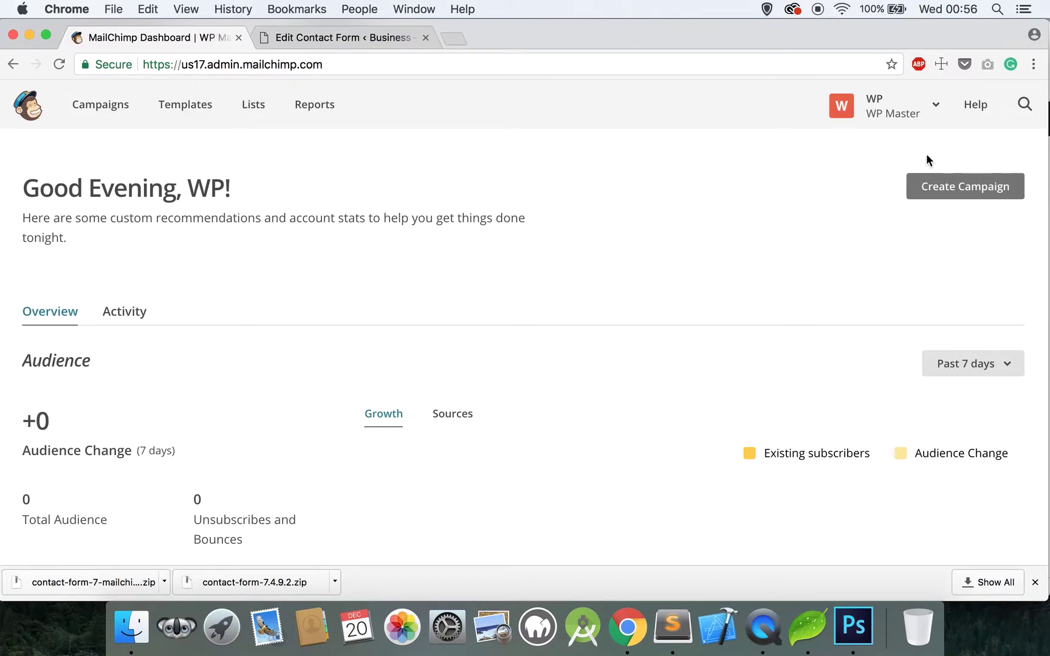
{"action": "left_click", "coordinate": [941, 108]}
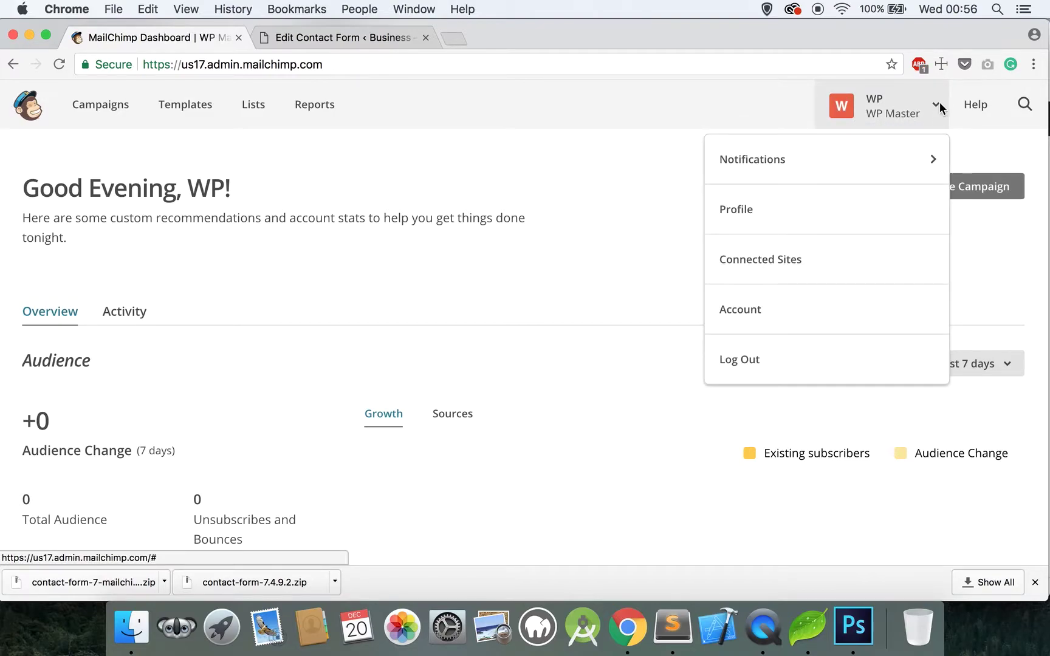
{"action": "left_click", "coordinate": [756, 311]}
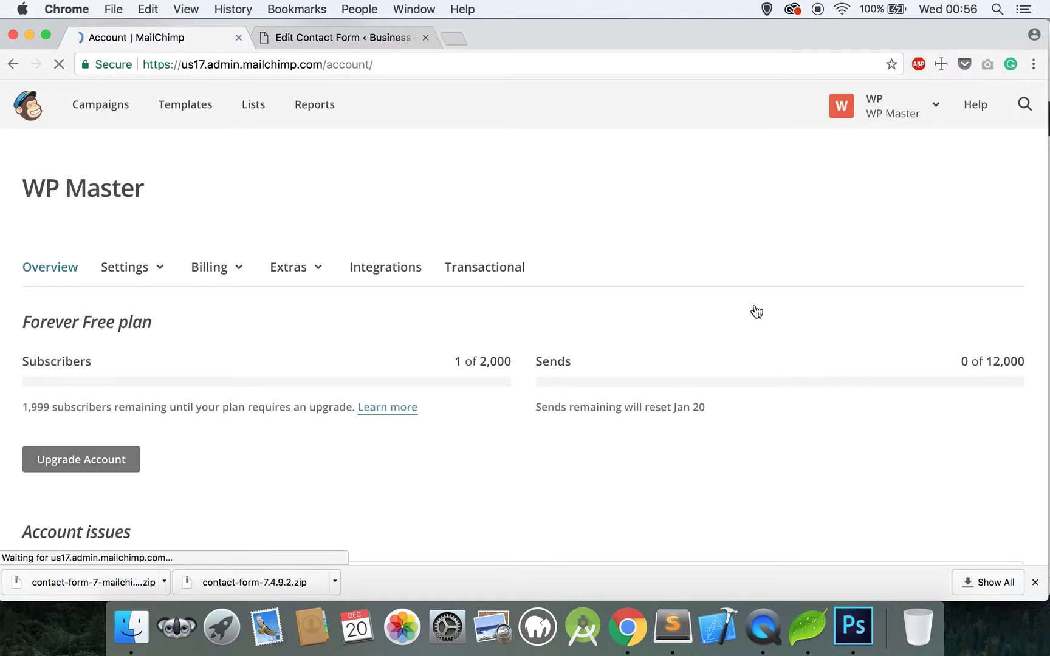
{"action": "scroll", "coordinate": [756, 311], "scroll_direction": "down", "scroll_amount": 10}
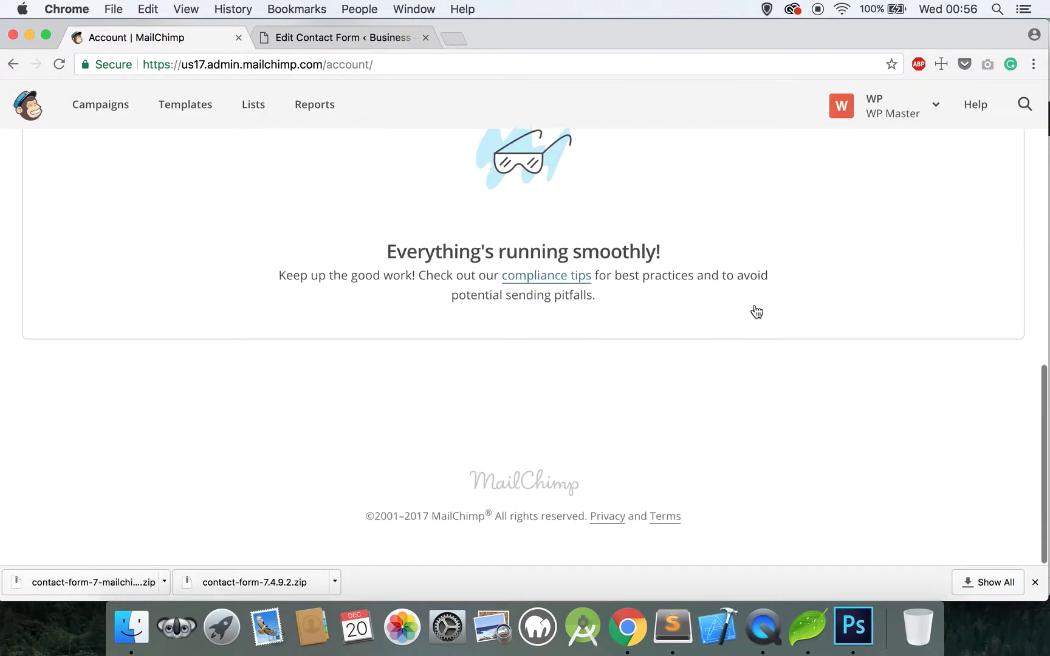
{"action": "scroll", "coordinate": [756, 311], "scroll_direction": "up", "scroll_amount": 8}
{"action": "scroll", "coordinate": [756, 312], "scroll_direction": "up", "scroll_amount": 2}
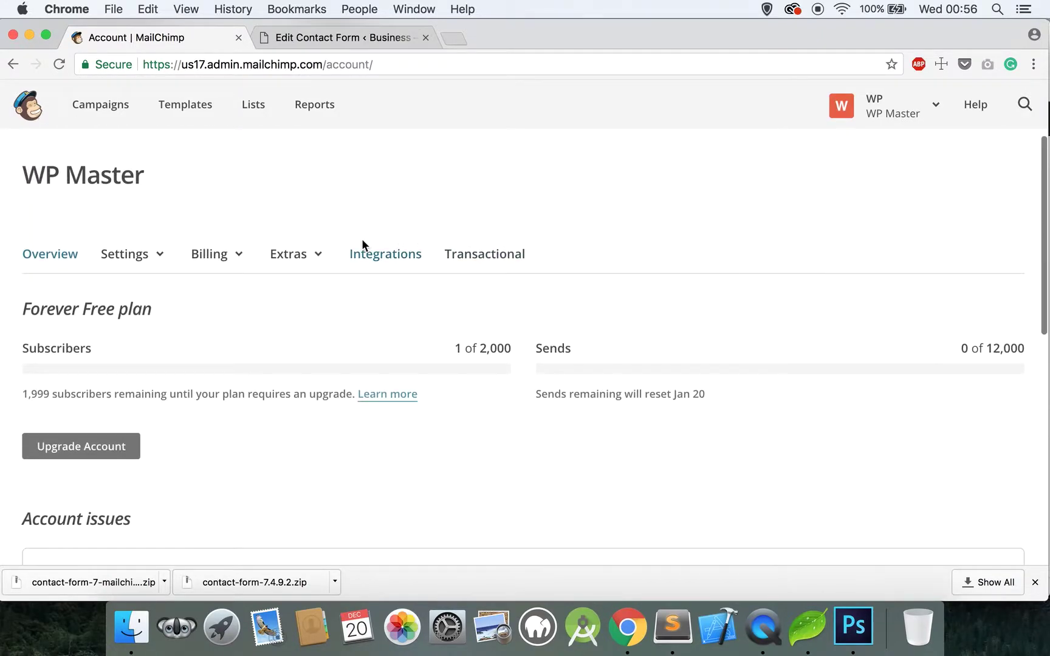
{"action": "left_click", "coordinate": [308, 258]}
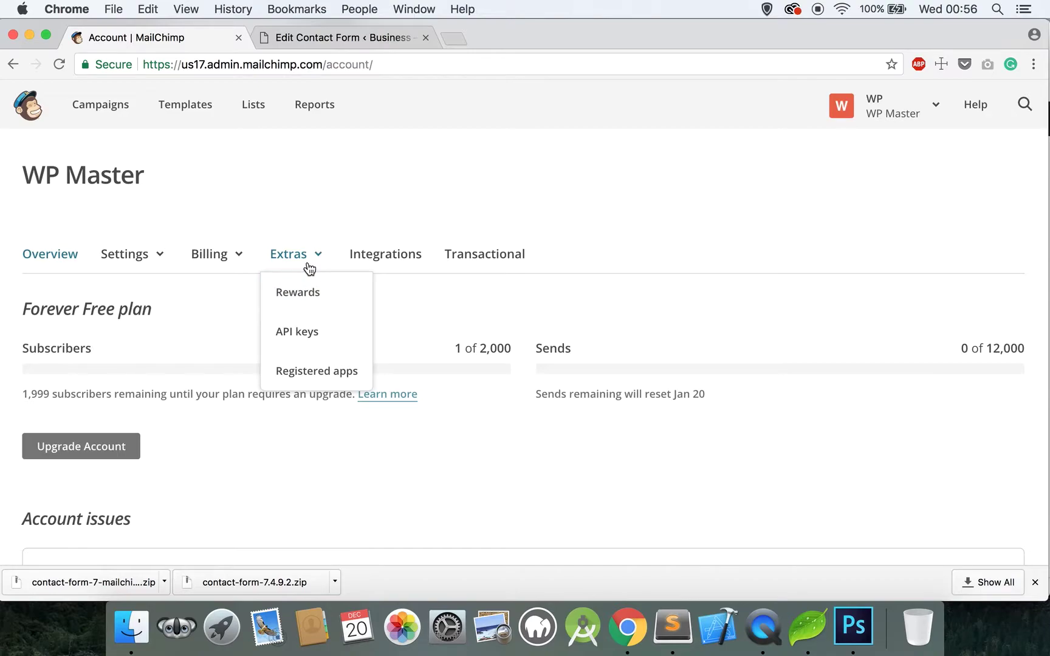
{"action": "left_click", "coordinate": [304, 336]}
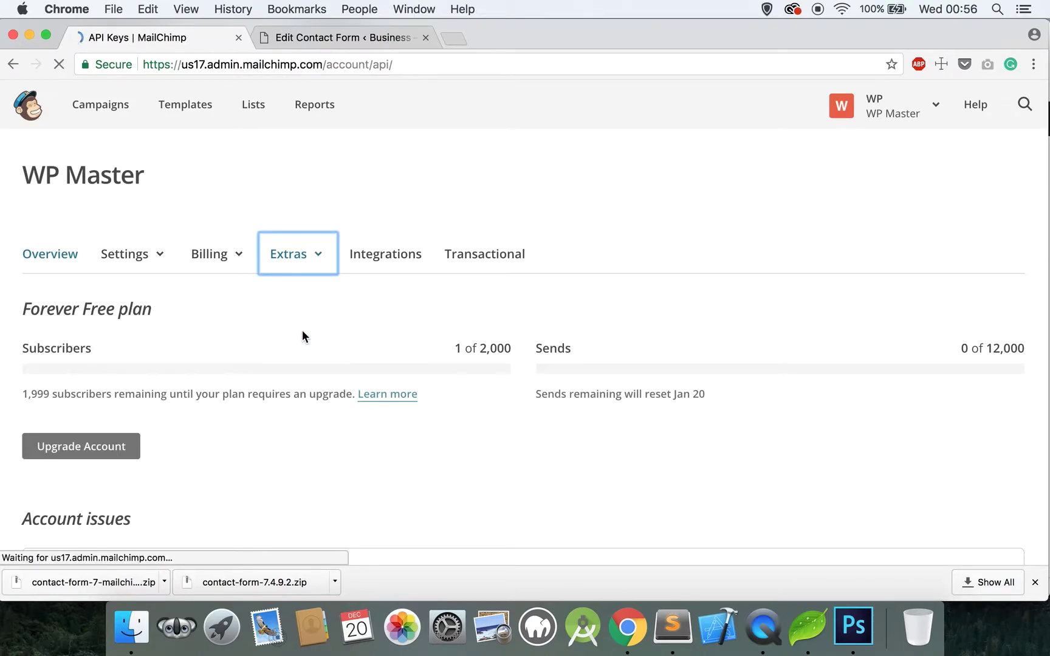
Step: Create a new API key and select its full value for copying
{"action": "scroll", "coordinate": [302, 332], "scroll_direction": "down", "scroll_amount": 3}
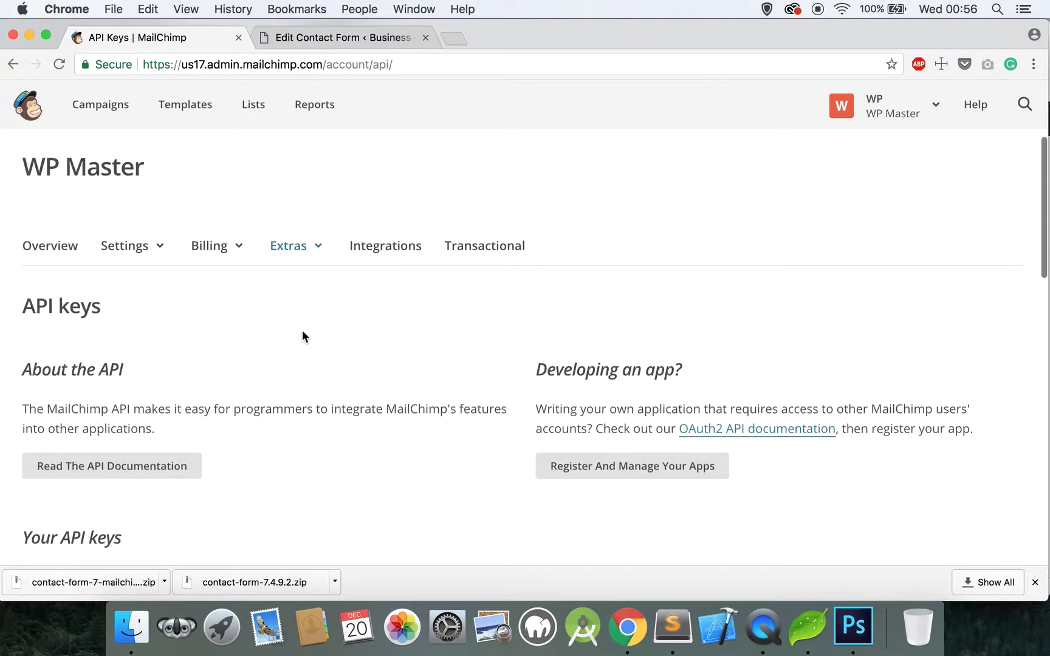
{"action": "scroll", "coordinate": [302, 336], "scroll_direction": "down", "scroll_amount": 4}
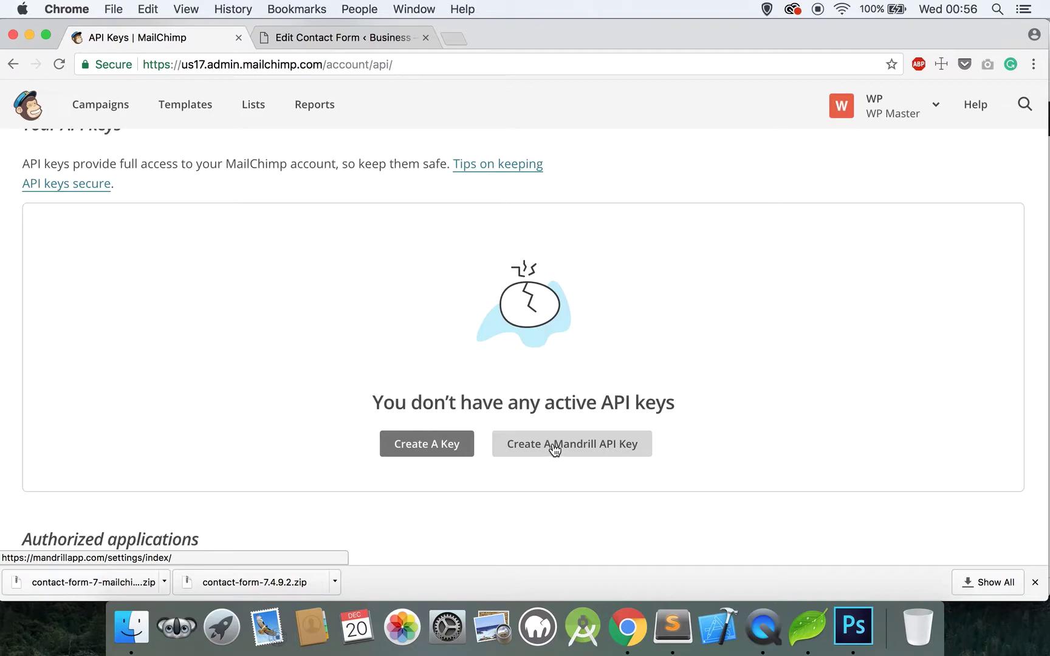
{"action": "left_click", "coordinate": [425, 451]}
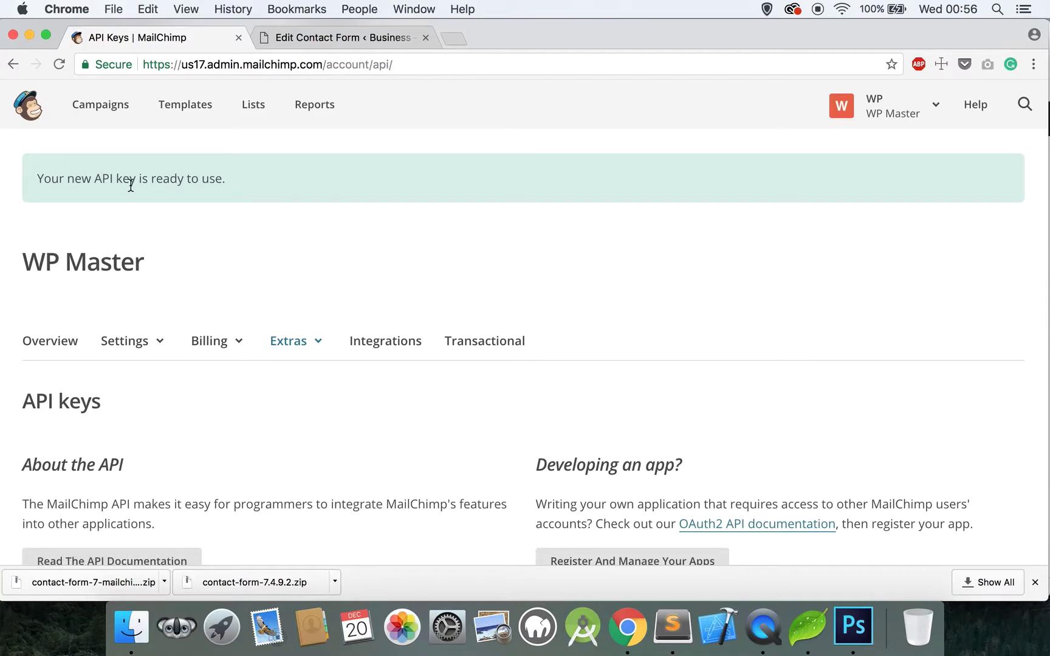
{"action": "scroll", "coordinate": [130, 185], "scroll_direction": "down", "scroll_amount": 10}
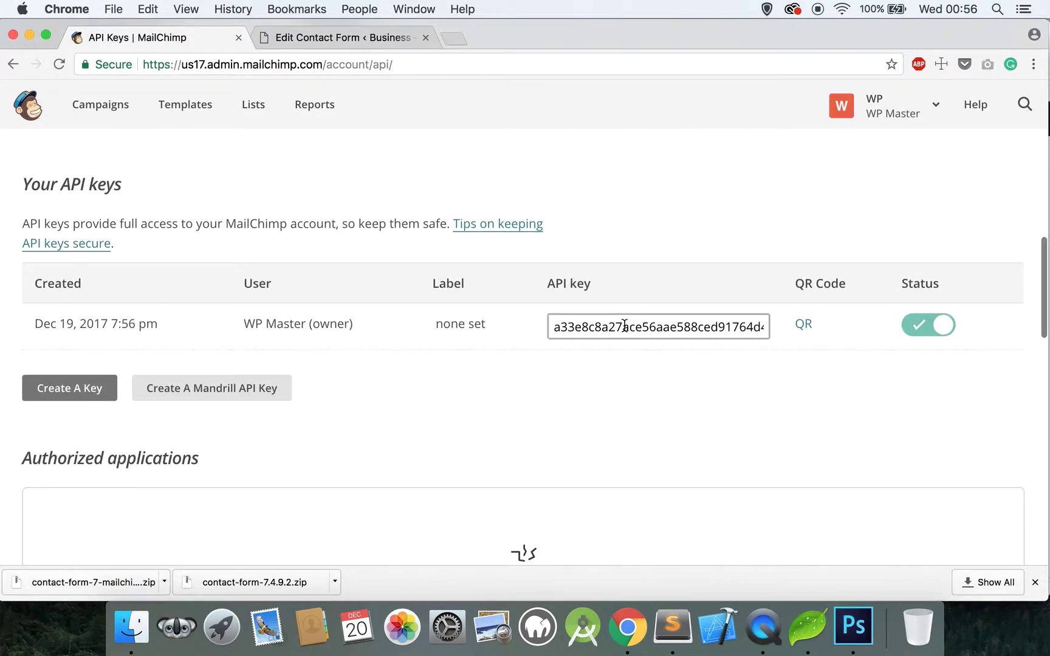
{"action": "triple_click", "coordinate": [553, 326]}
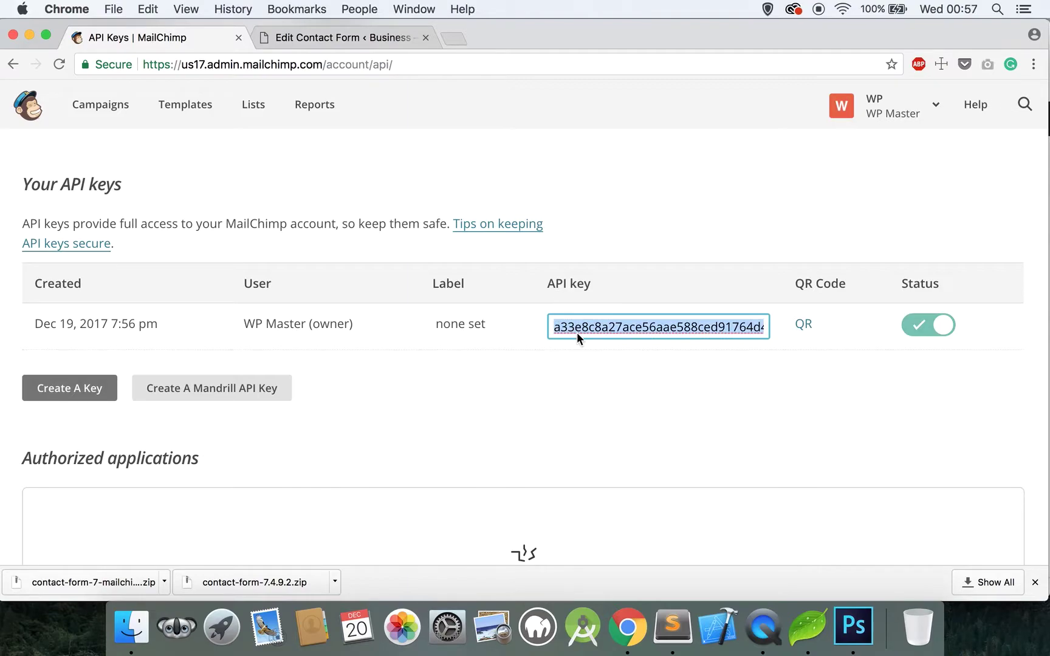
Step: Paste the new MailChimp API key into the Newsletter form's API Key field
{"action": "left_click", "coordinate": [327, 37]}
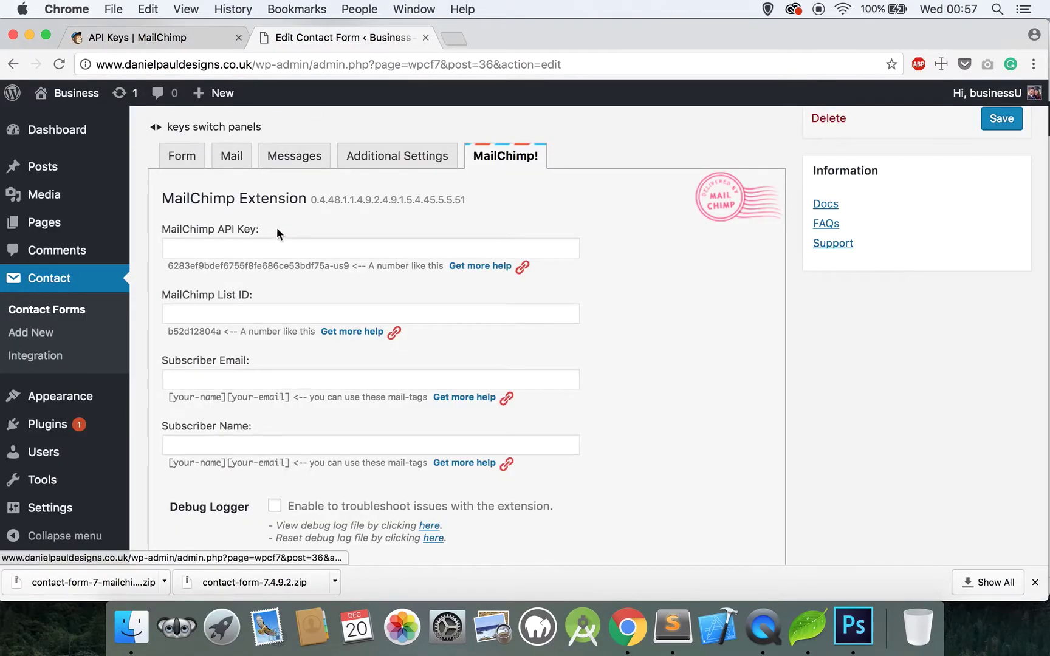
{"action": "left_click", "coordinate": [272, 243]}
{"action": "key", "text": "super+v"}
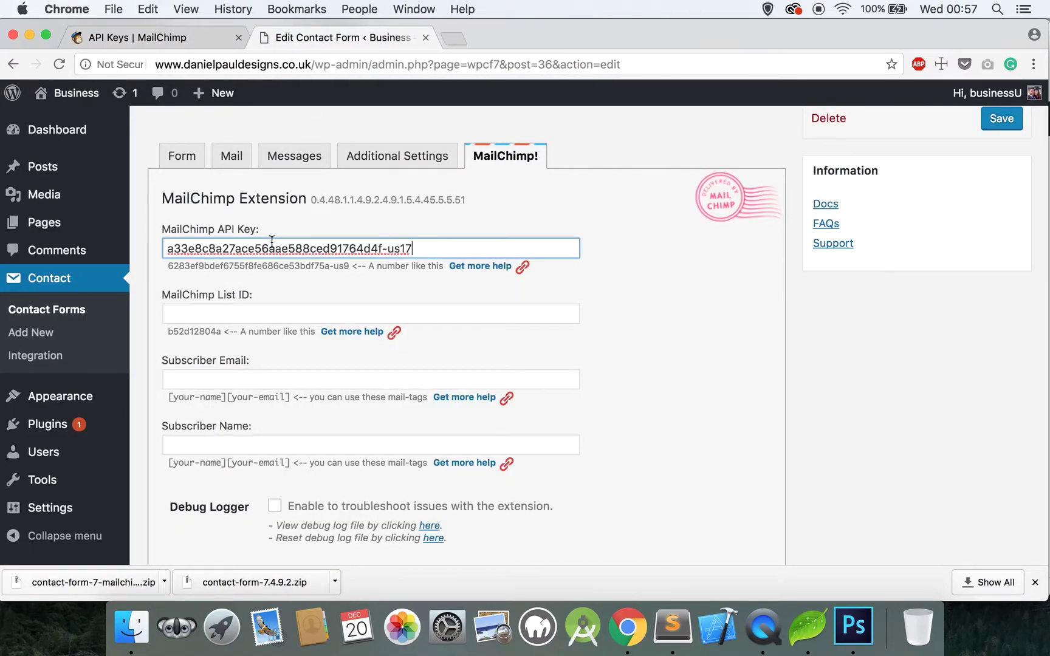
{"action": "left_click", "coordinate": [249, 310]}
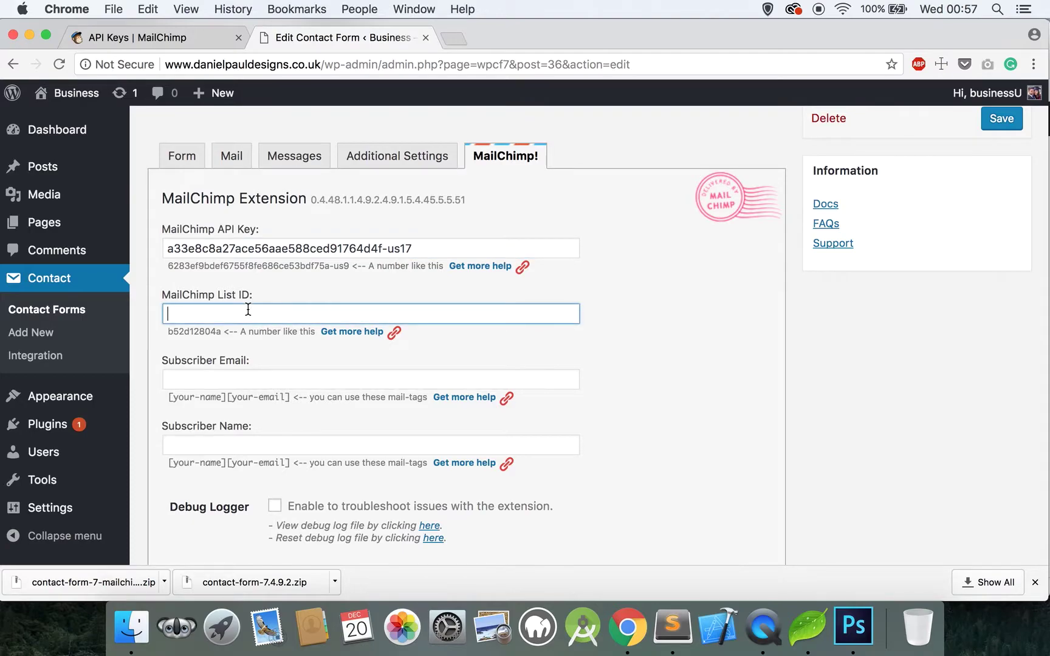
{"action": "left_click", "coordinate": [202, 34]}
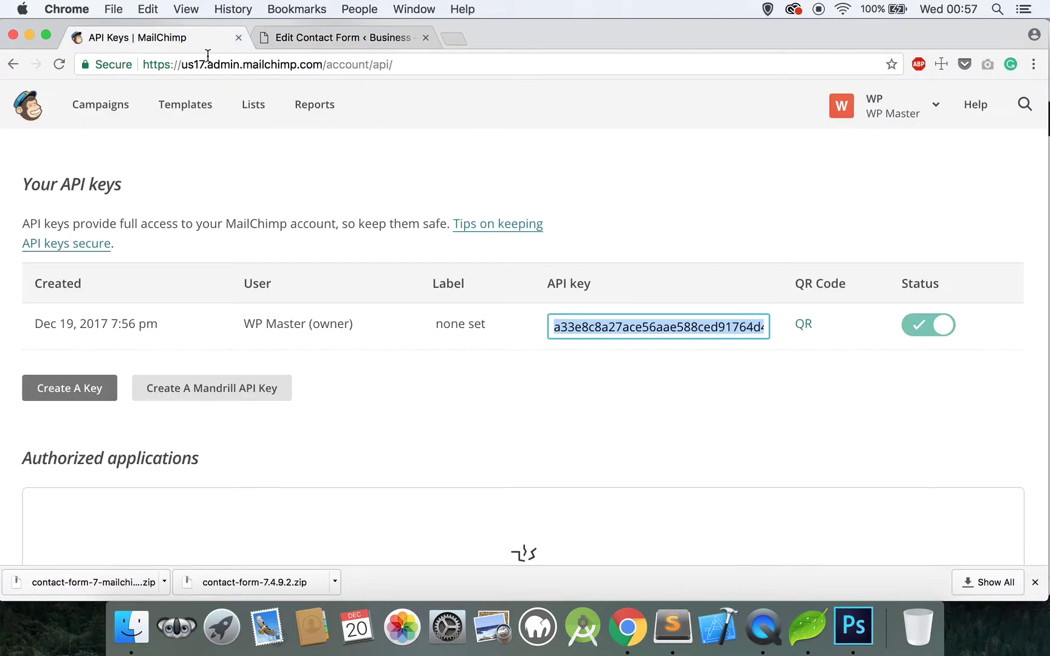
Step: Open the WP Master list and review its List name and defaults settings
{"action": "left_click", "coordinate": [251, 113]}
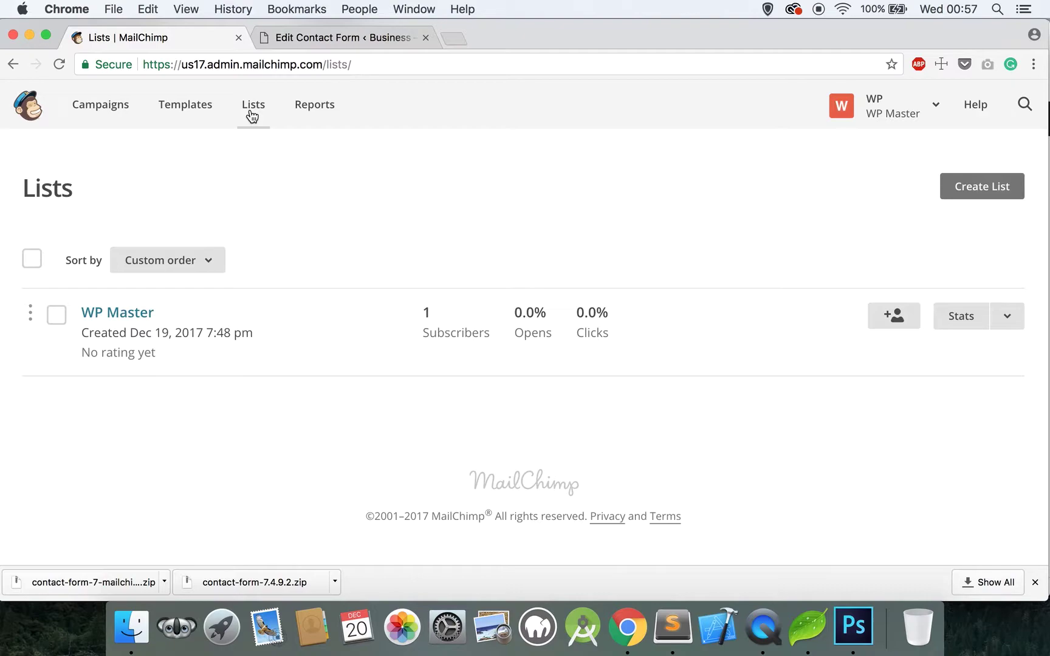
{"action": "left_click", "coordinate": [143, 314]}
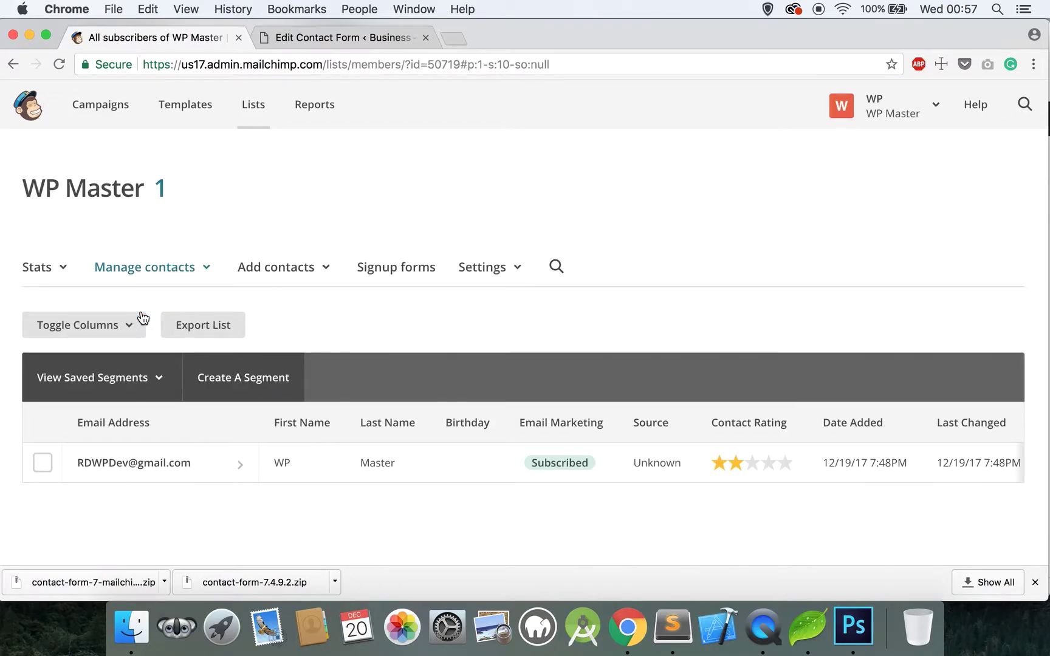
{"action": "left_click", "coordinate": [523, 274]}
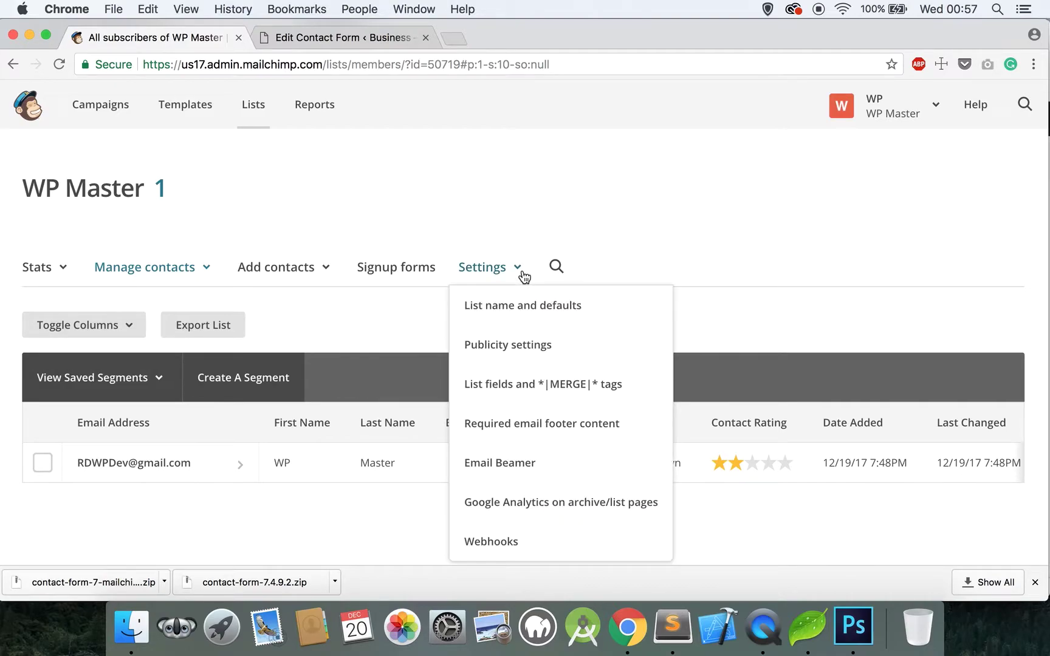
{"action": "left_click", "coordinate": [527, 305]}
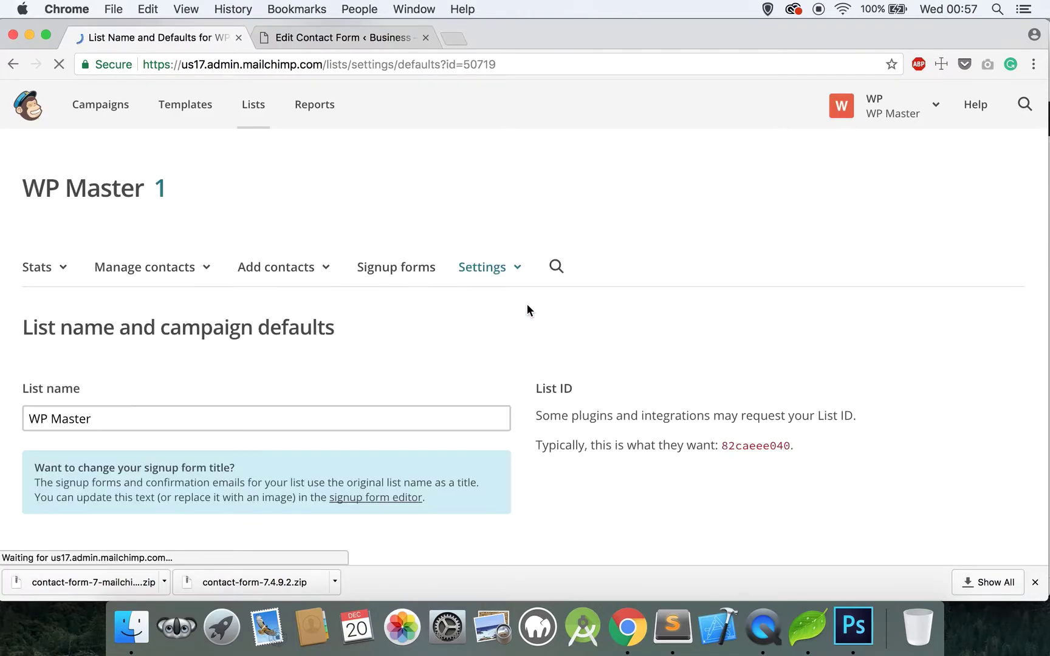
{"action": "scroll", "coordinate": [527, 305], "scroll_direction": "down", "scroll_amount": 12}
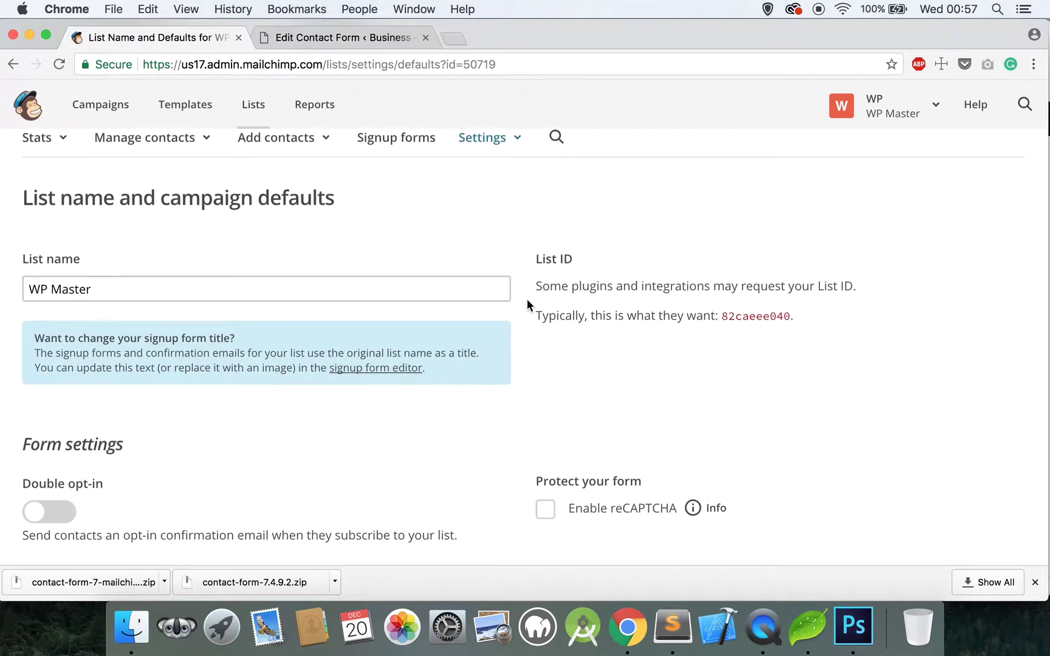
{"action": "scroll", "coordinate": [527, 304], "scroll_direction": "down", "scroll_amount": 7}
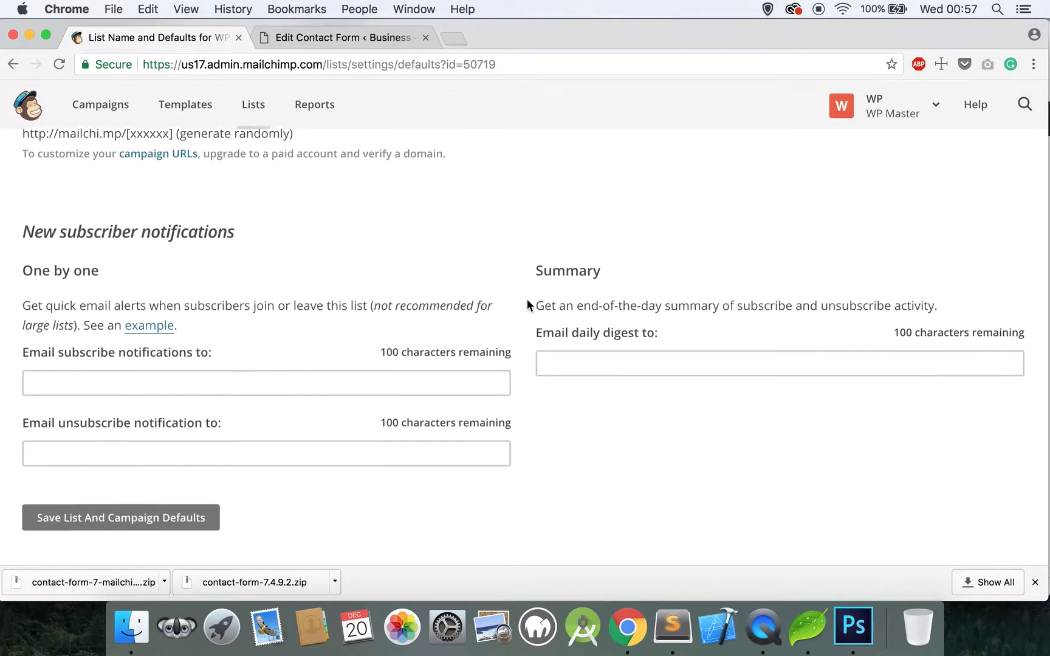
{"action": "scroll", "coordinate": [527, 301], "scroll_direction": "up", "scroll_amount": 11}
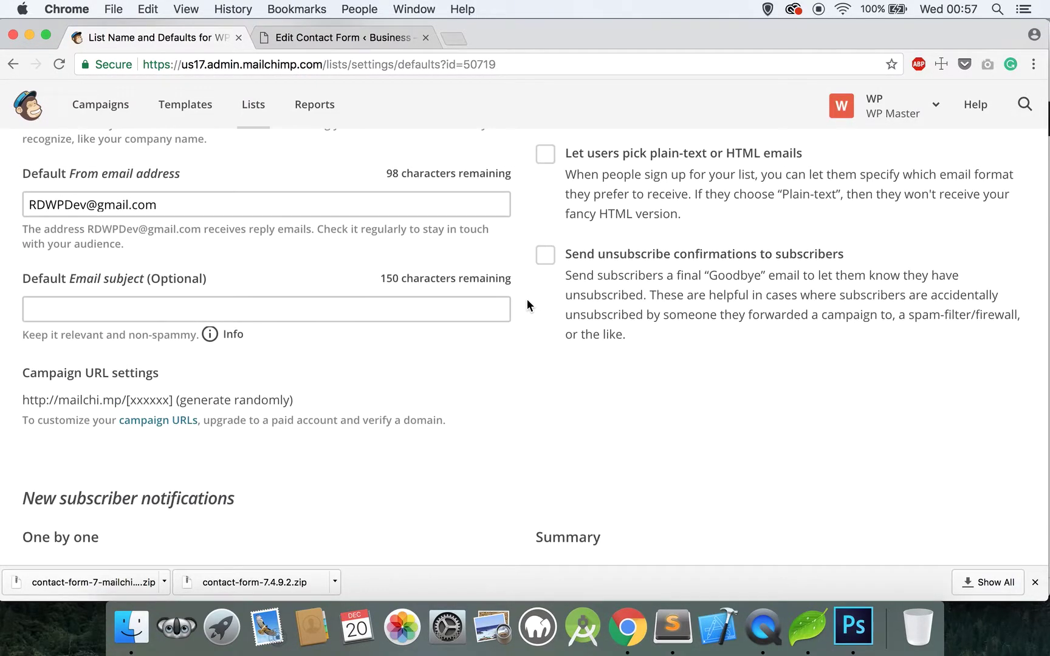
{"action": "scroll", "coordinate": [527, 298], "scroll_direction": "up", "scroll_amount": 9}
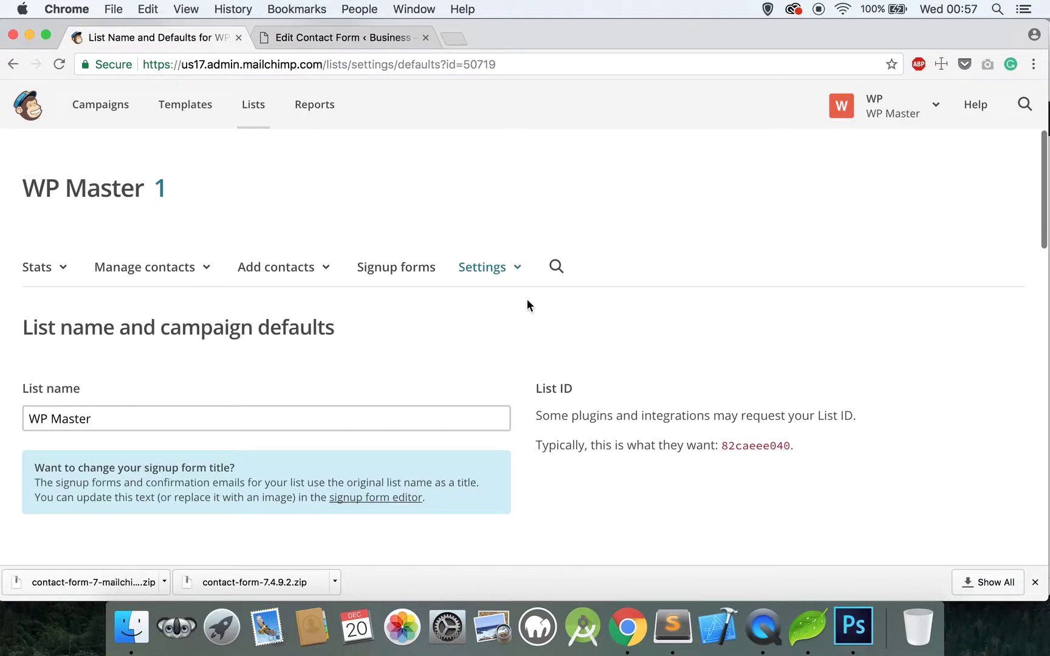
Step: Open the WP Master list's settings page and copy its unique id
{"action": "left_click", "coordinate": [248, 108]}
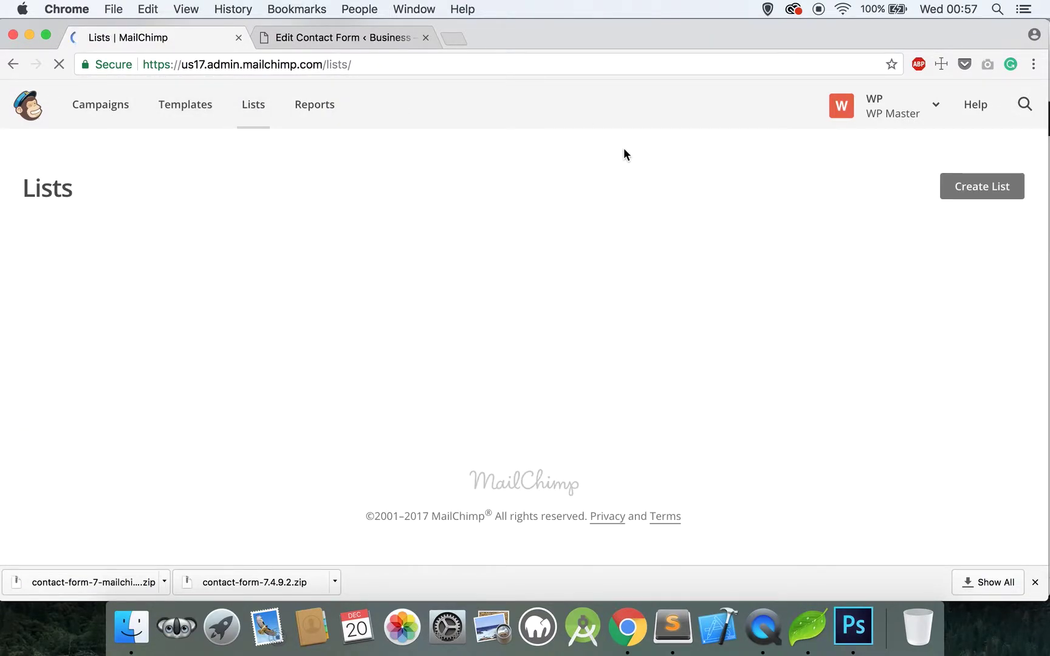
{"action": "left_click", "coordinate": [1008, 317]}
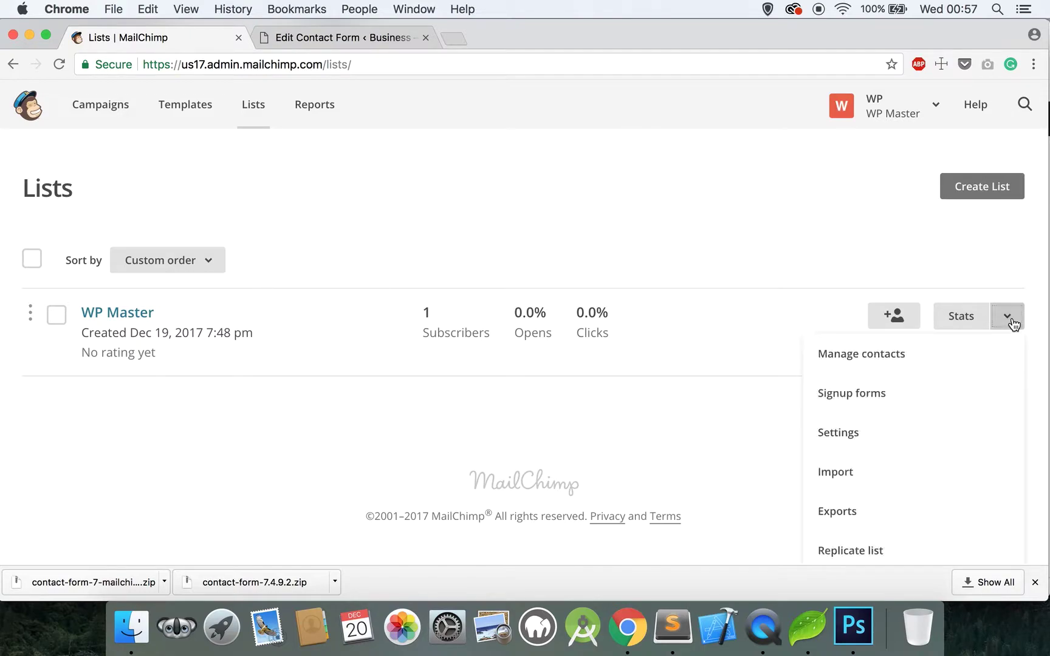
{"action": "scroll", "coordinate": [991, 395], "scroll_direction": "down", "scroll_amount": 1}
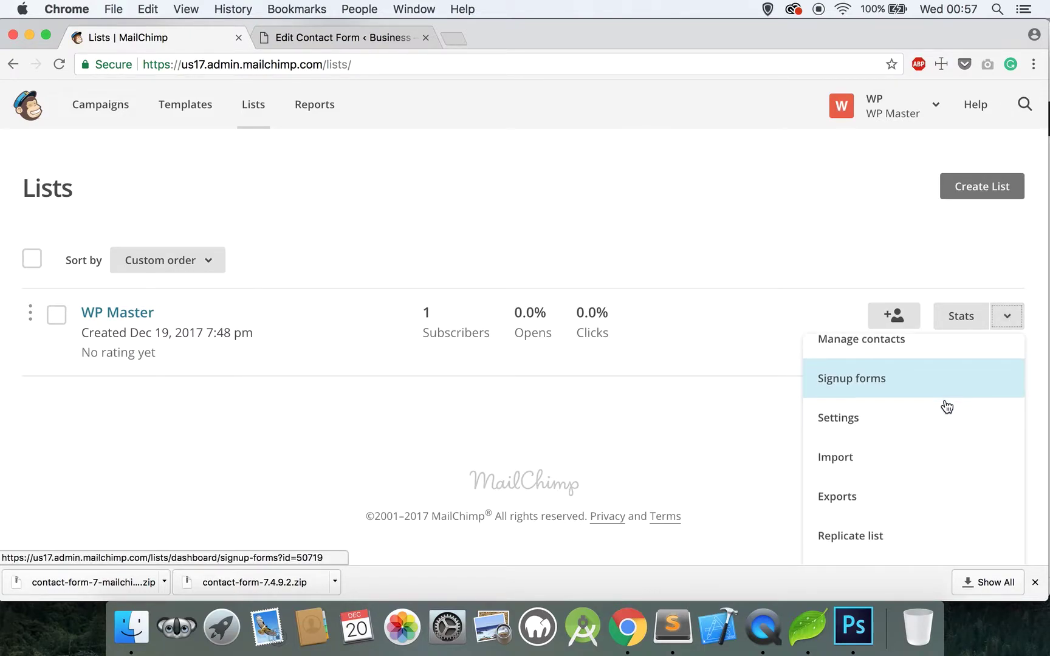
{"action": "scroll", "coordinate": [946, 406], "scroll_direction": "up", "scroll_amount": 1}
{"action": "left_click", "coordinate": [863, 446]}
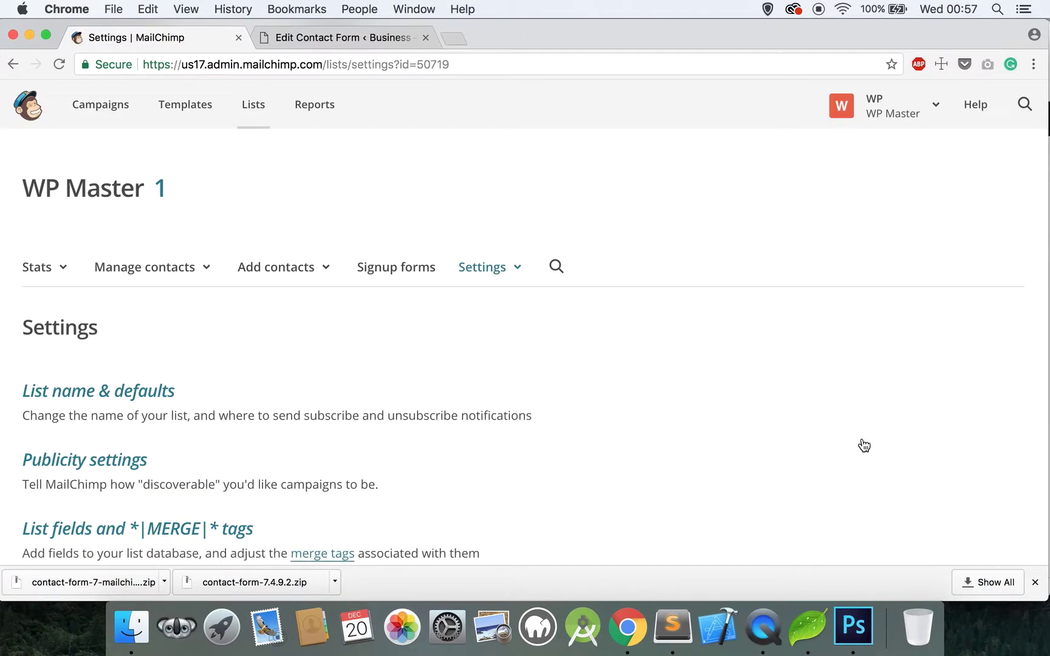
{"action": "scroll", "coordinate": [865, 445], "scroll_direction": "down", "scroll_amount": 10}
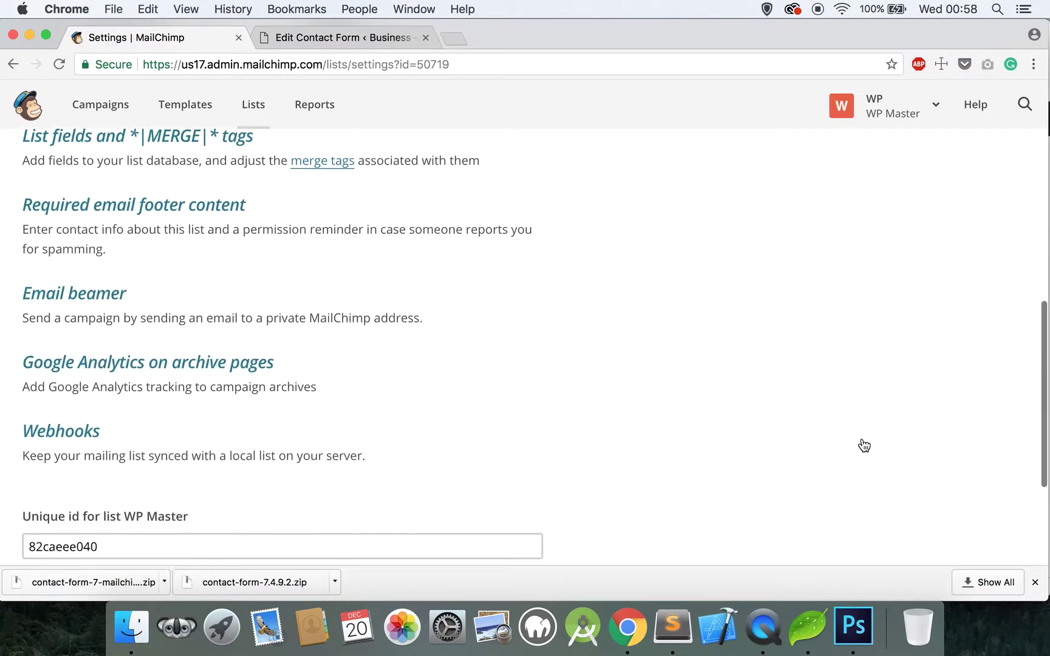
{"action": "left_click_drag", "start_coordinate": [117, 423], "coordinate": [17, 425]}
{"action": "key", "text": "super+c"}
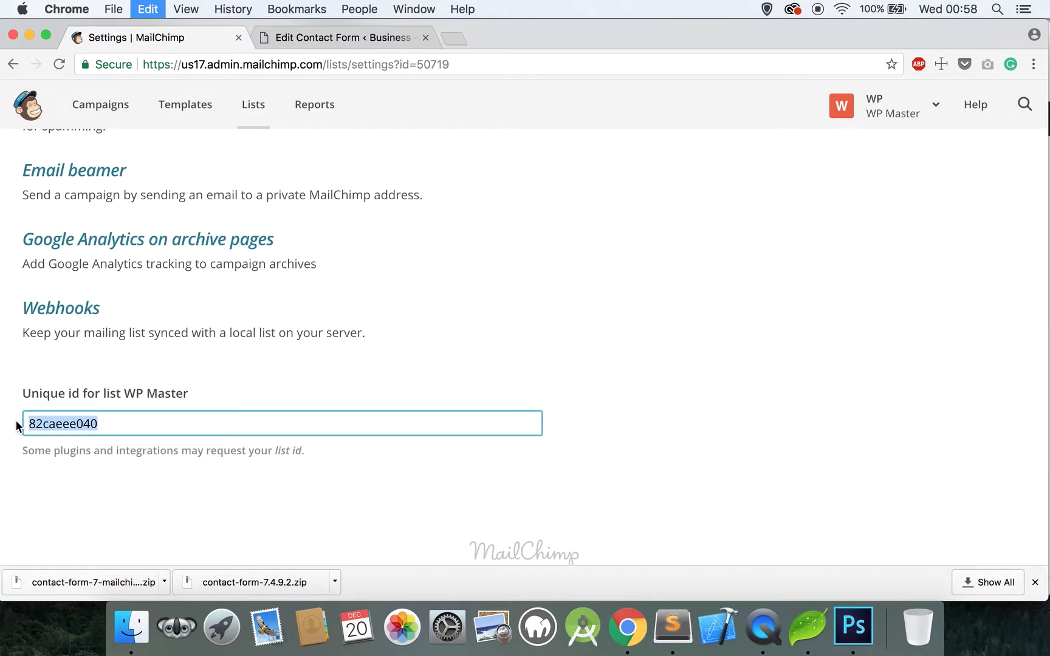
Step: Paste the WP Master list ID into the form's MailChimp List ID field
{"action": "left_click", "coordinate": [317, 39]}
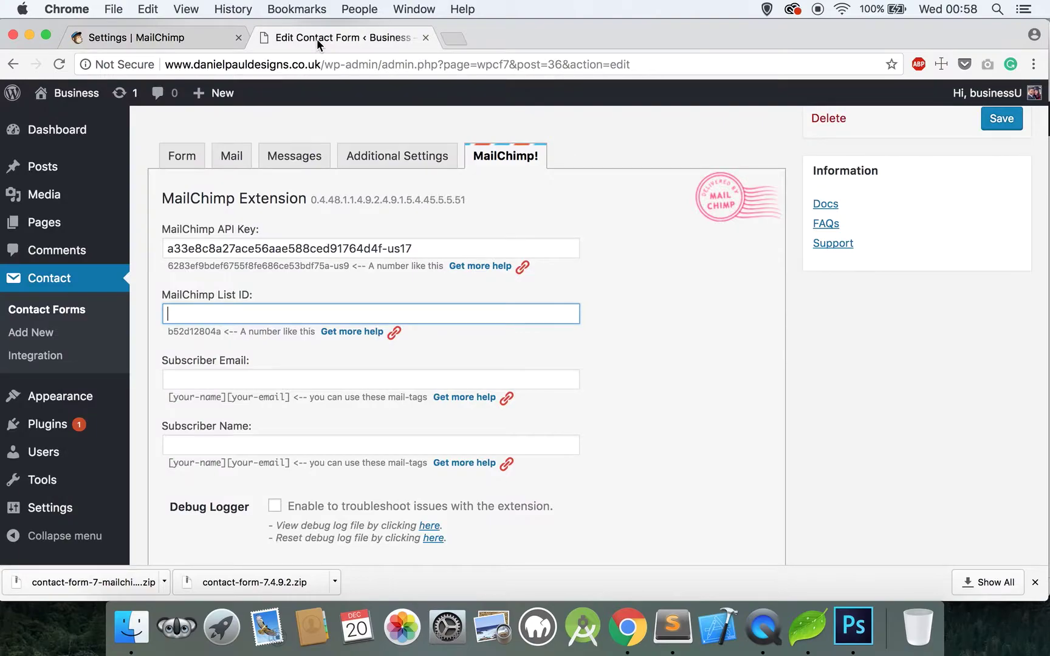
{"action": "left_click", "coordinate": [237, 313]}
{"action": "key", "text": "super+v"}
Step: Map Subscriber Email to [your-email] and Subscriber Name to [your-name], then save the form
{"action": "left_click", "coordinate": [339, 386]}
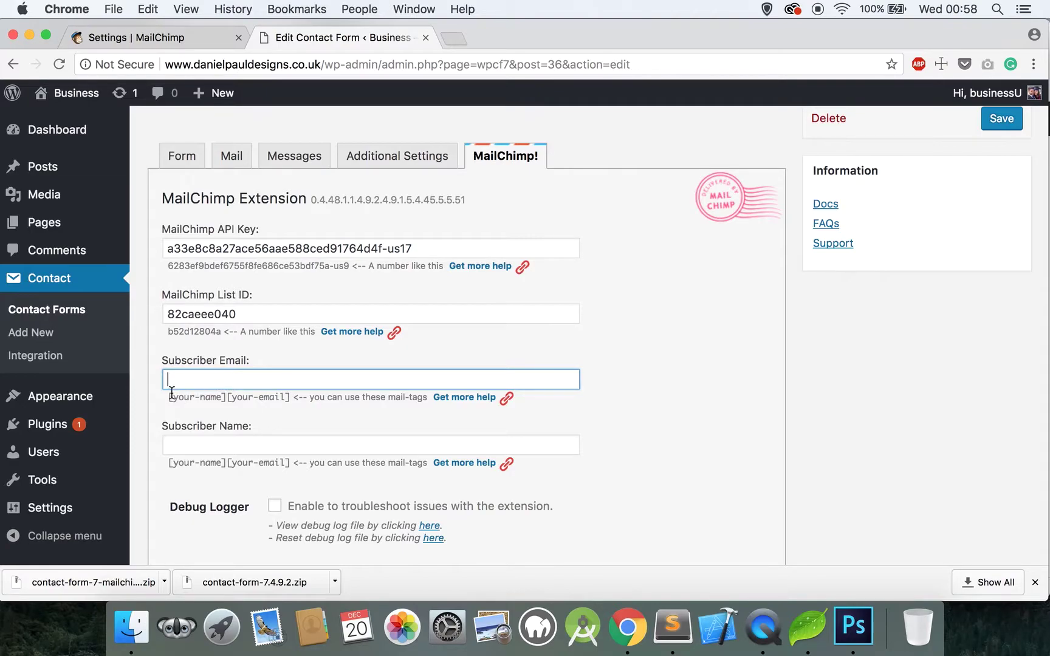
{"action": "left_click_drag", "start_coordinate": [169, 397], "coordinate": [285, 398]}
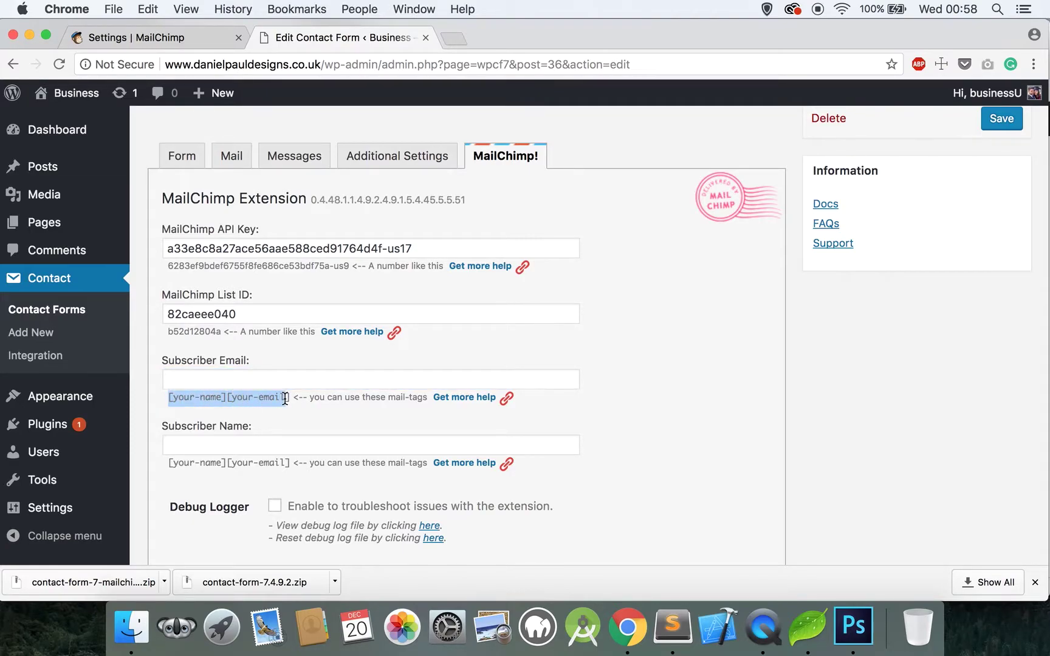
{"action": "left_click", "coordinate": [288, 398]}
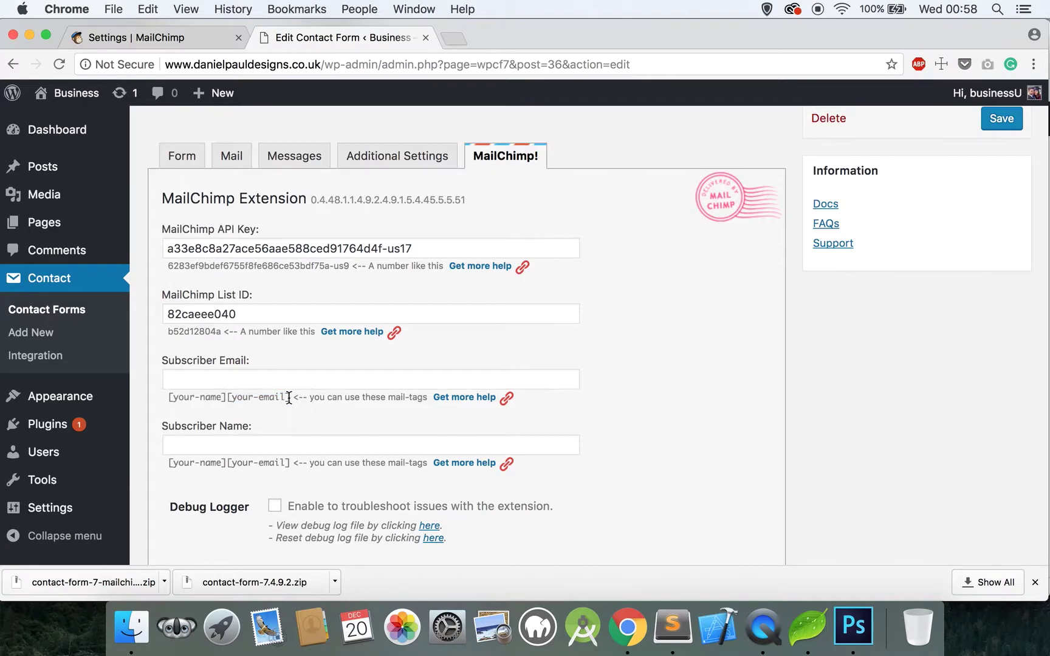
{"action": "left_click_drag", "start_coordinate": [290, 398], "coordinate": [226, 397]}
{"action": "left_click", "coordinate": [228, 379]}
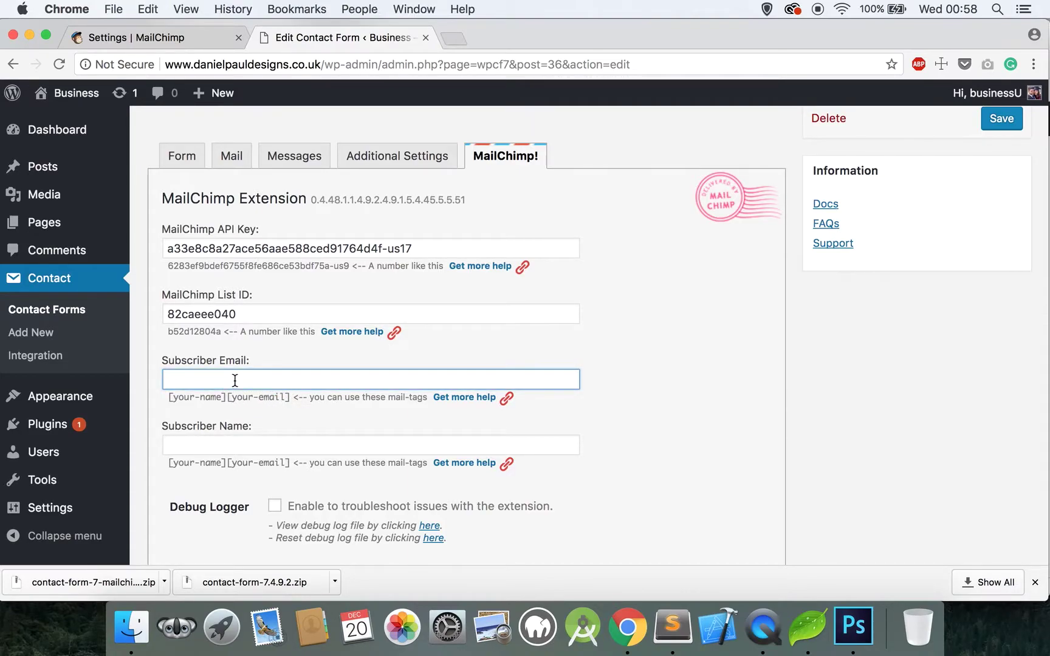
{"action": "key", "text": "super+v"}
{"action": "left_click_drag", "start_coordinate": [227, 463], "coordinate": [170, 463]}
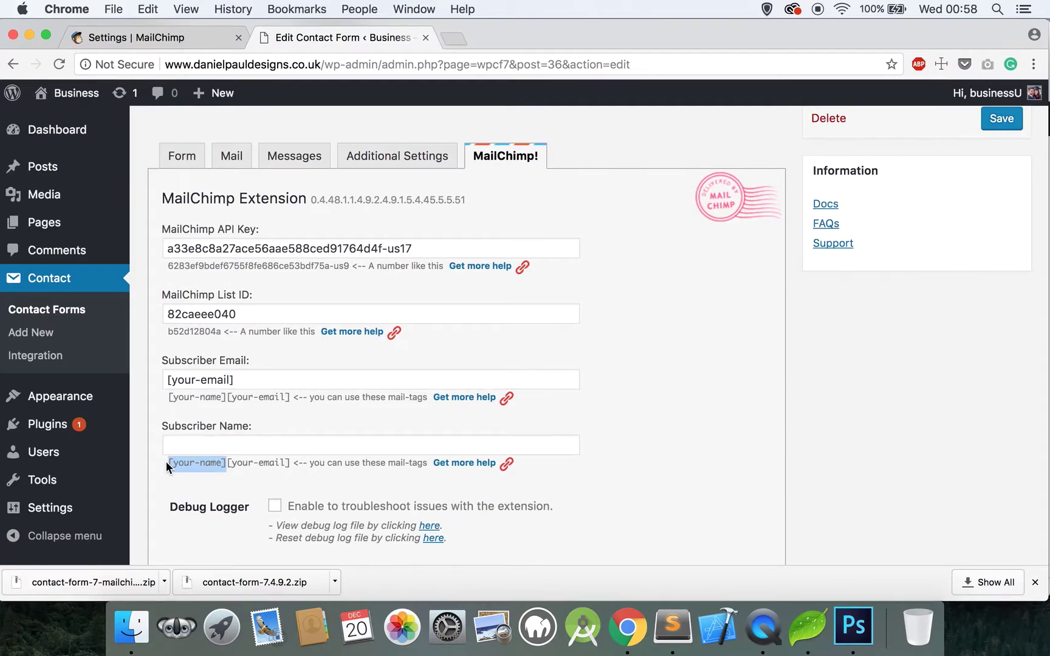
{"action": "left_click", "coordinate": [194, 446]}
{"action": "key", "text": "super+v"}
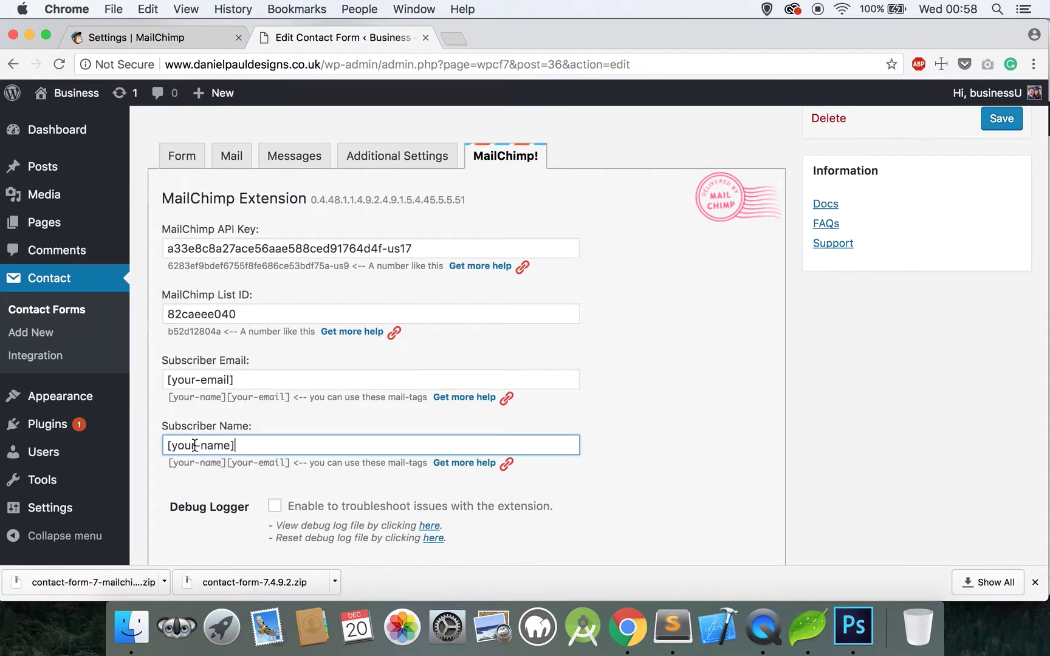
{"action": "scroll", "coordinate": [195, 447], "scroll_direction": "down", "scroll_amount": 10}
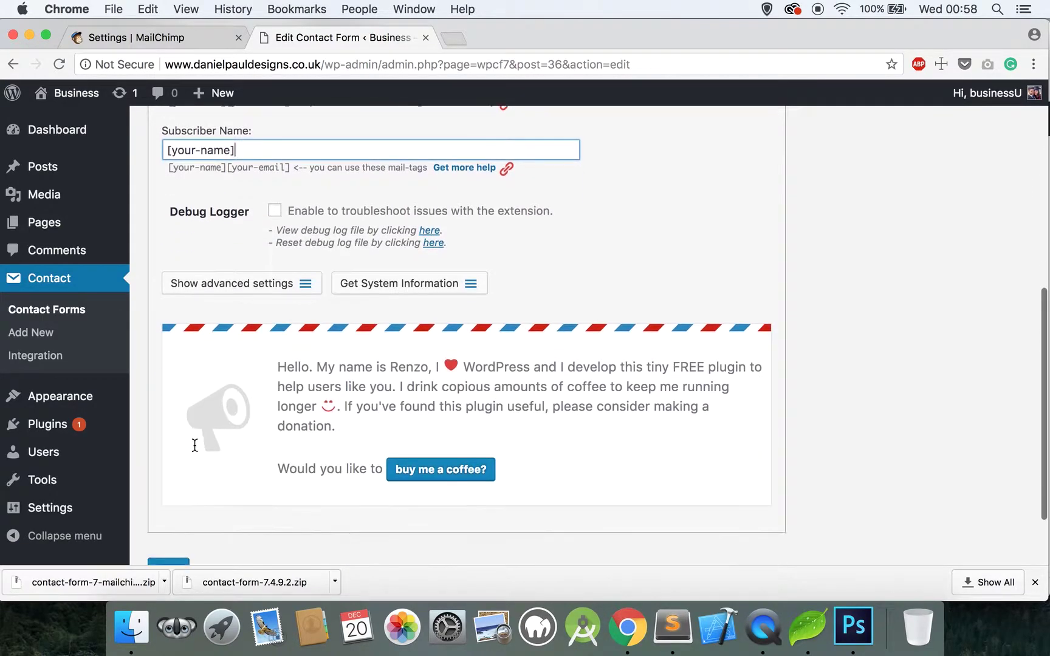
{"action": "left_click", "coordinate": [181, 481]}
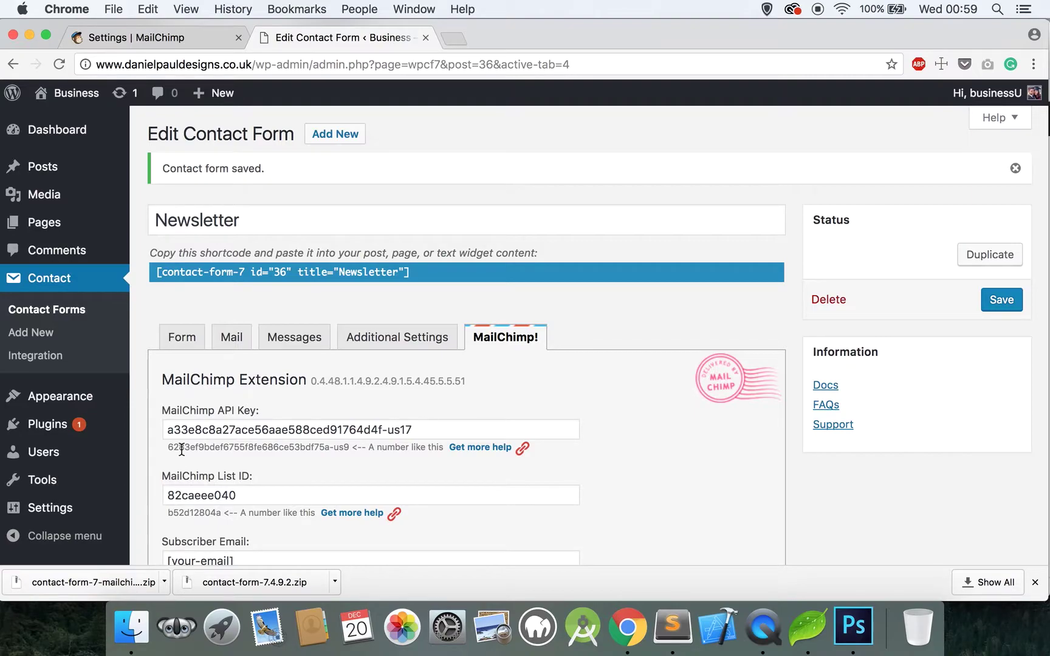
{"action": "left_click_drag", "start_coordinate": [157, 272], "coordinate": [430, 273]}
{"action": "key", "text": "super+c"}
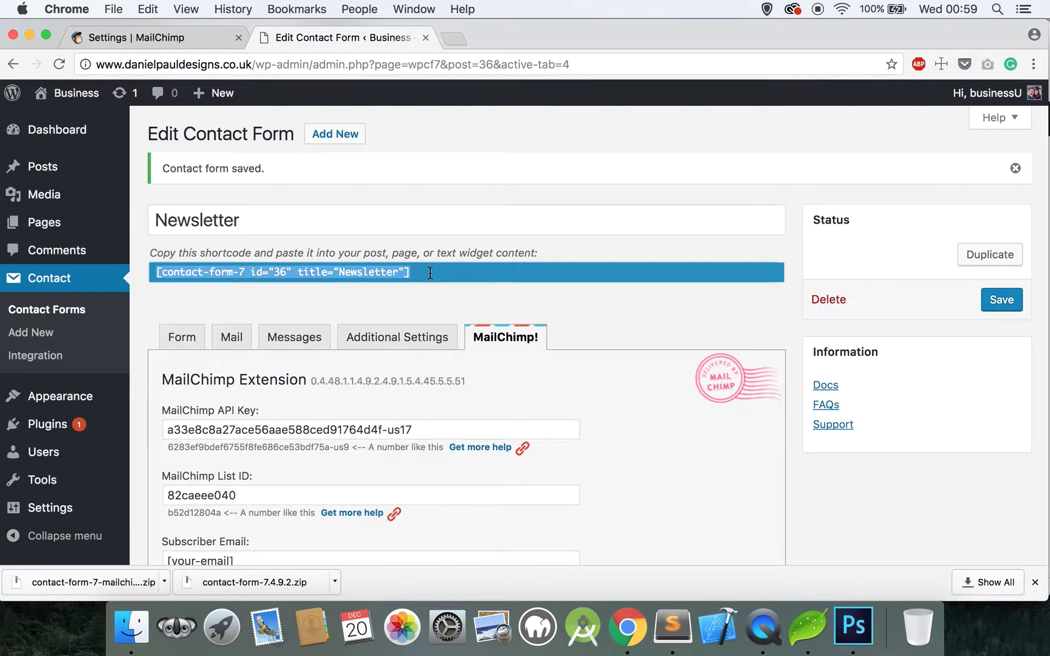
Step: Open the contact page editor, paste then undo the shortcode, and switch to Coda's template
{"action": "left_click", "coordinate": [41, 222]}
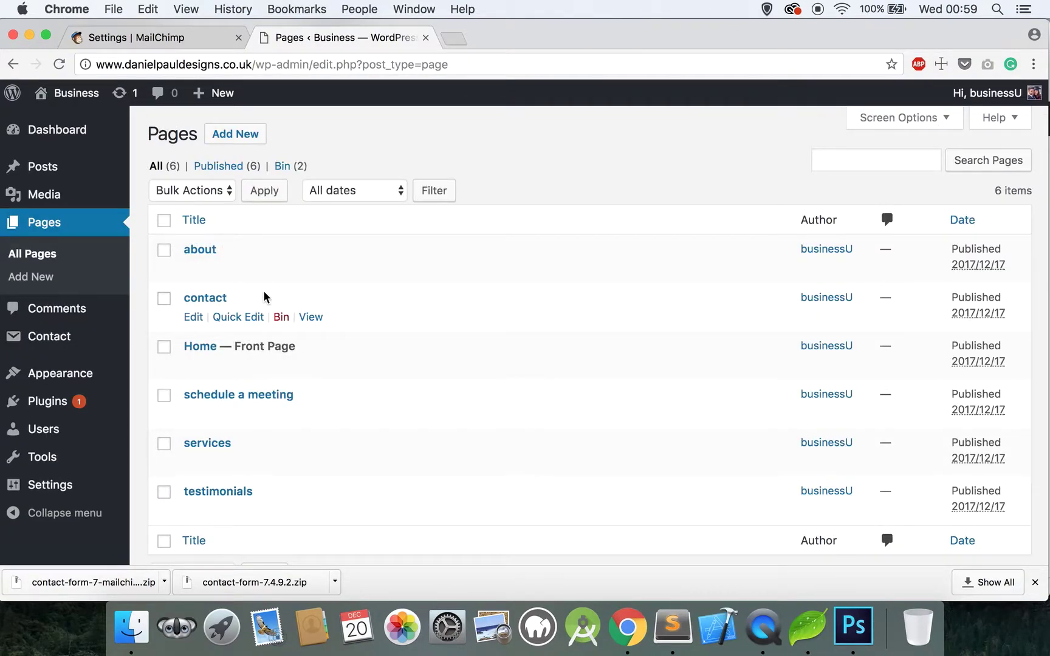
{"action": "left_click", "coordinate": [216, 298]}
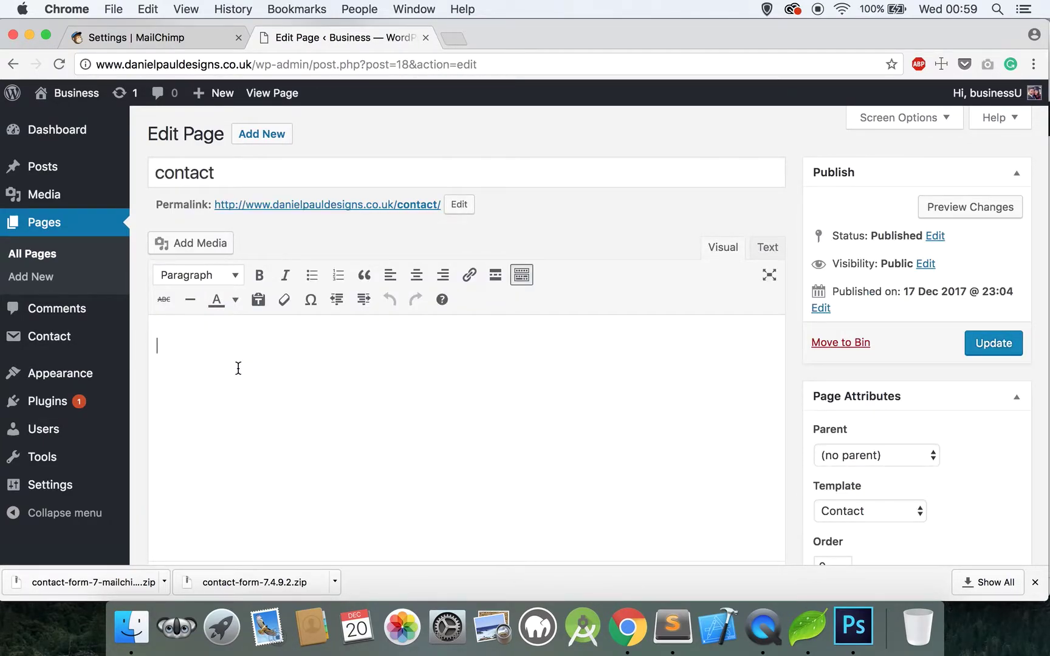
{"action": "key", "text": "super+v"}
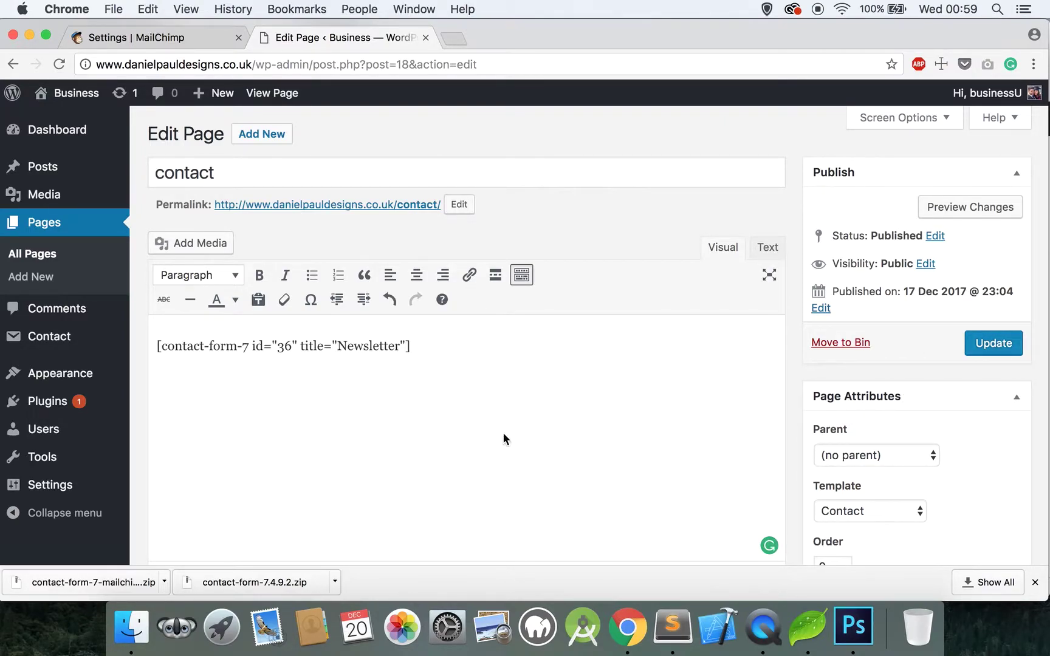
{"action": "key", "text": "super+z"}
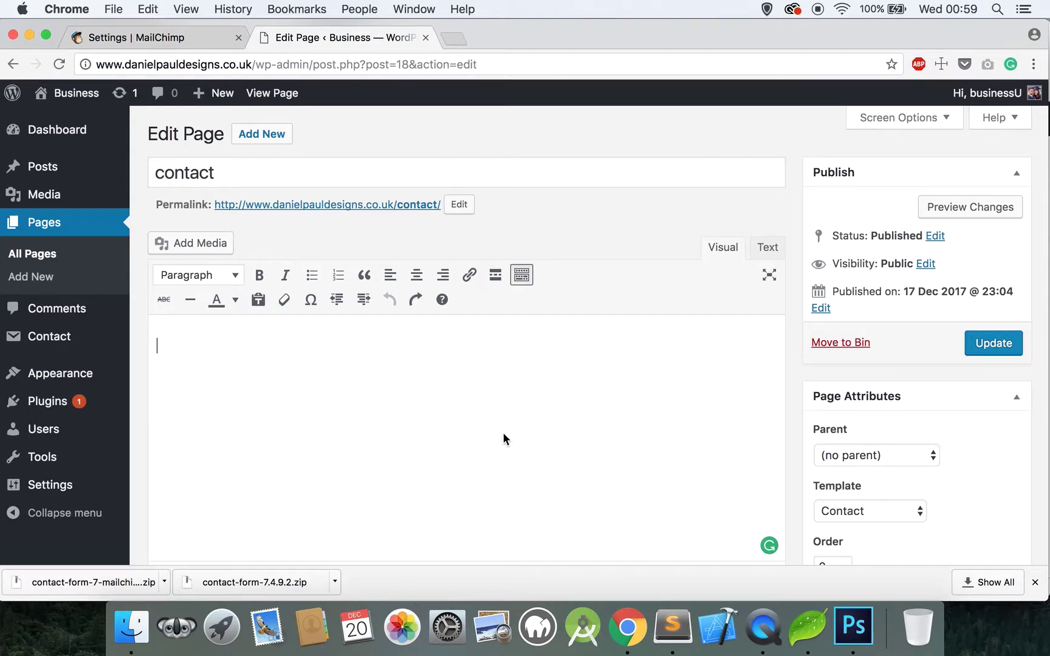
{"action": "left_click", "coordinate": [807, 626]}
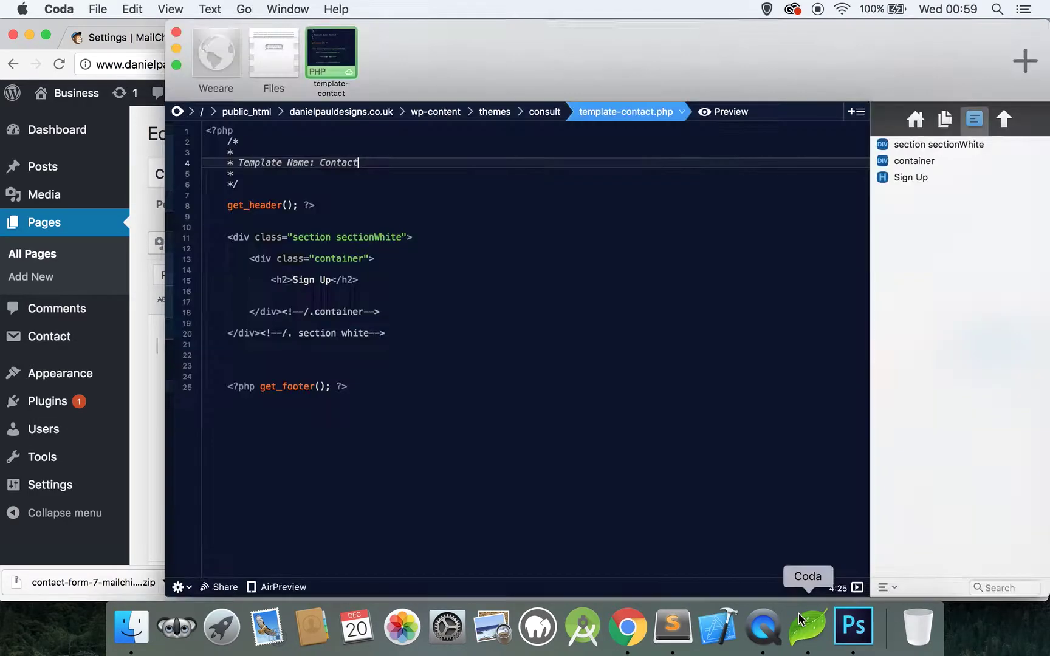
{"action": "left_click", "coordinate": [391, 281]}
Step: Add <?php echo do_shortcode('…'); ?> with the Newsletter shortcode under Sign Up, then save and upload
{"action": "key", "text": "Return"}
{"action": "key", "text": "Return"}
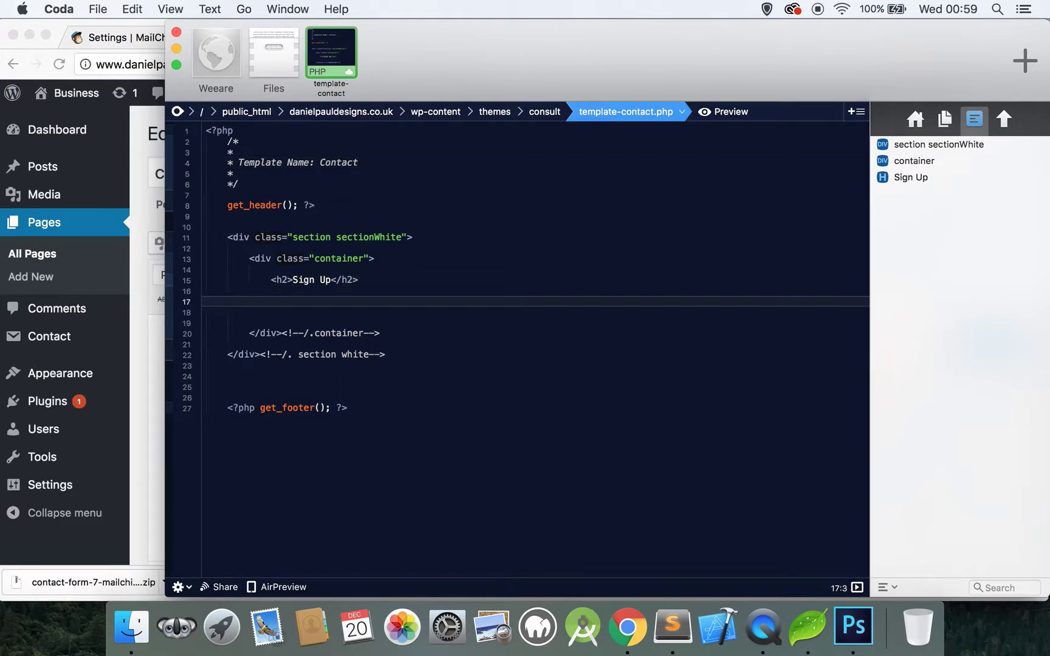
{"action": "type", "text": "<?"}
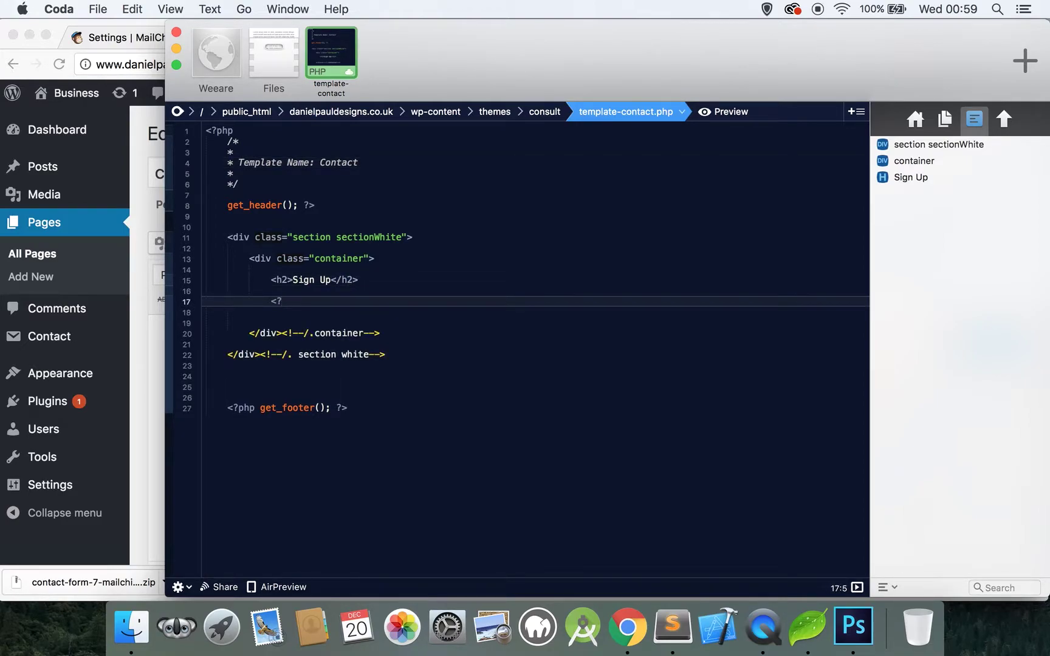
{"action": "type", "text": "ph"}
{"action": "type", "text": "p "}
{"action": "type", "text": "echo do_"}
{"action": "type", "text": "shortcode"}
{"action": "type", "text": "('"}
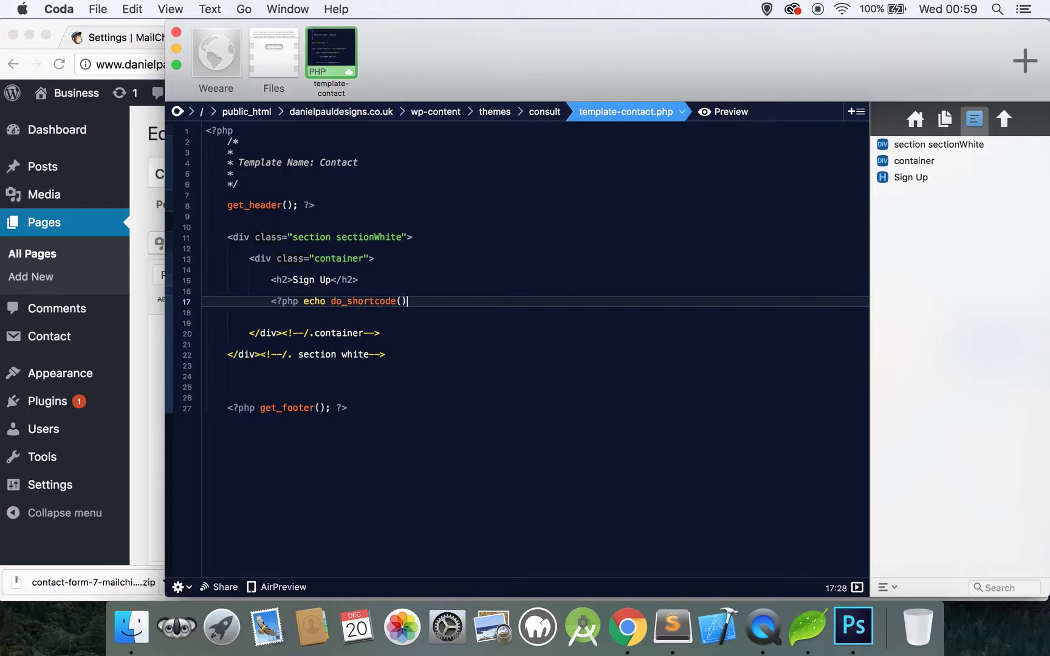
{"action": "key", "text": "super+v"}
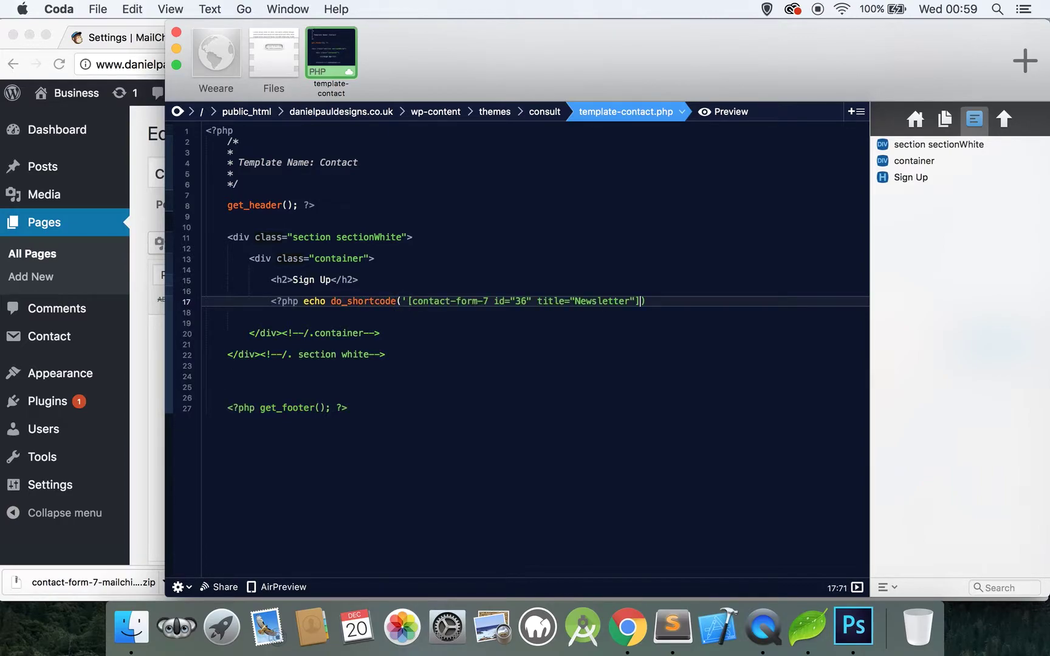
{"action": "type", "text": "'); ?"}
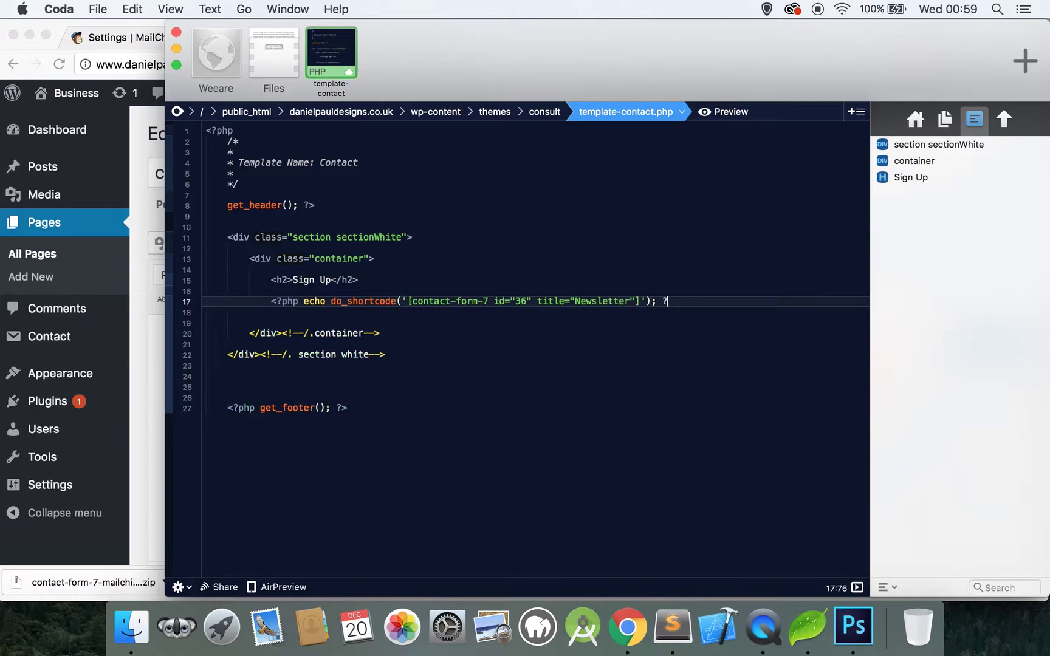
{"action": "type", "text": ">"}
{"action": "key", "text": "super+s"}
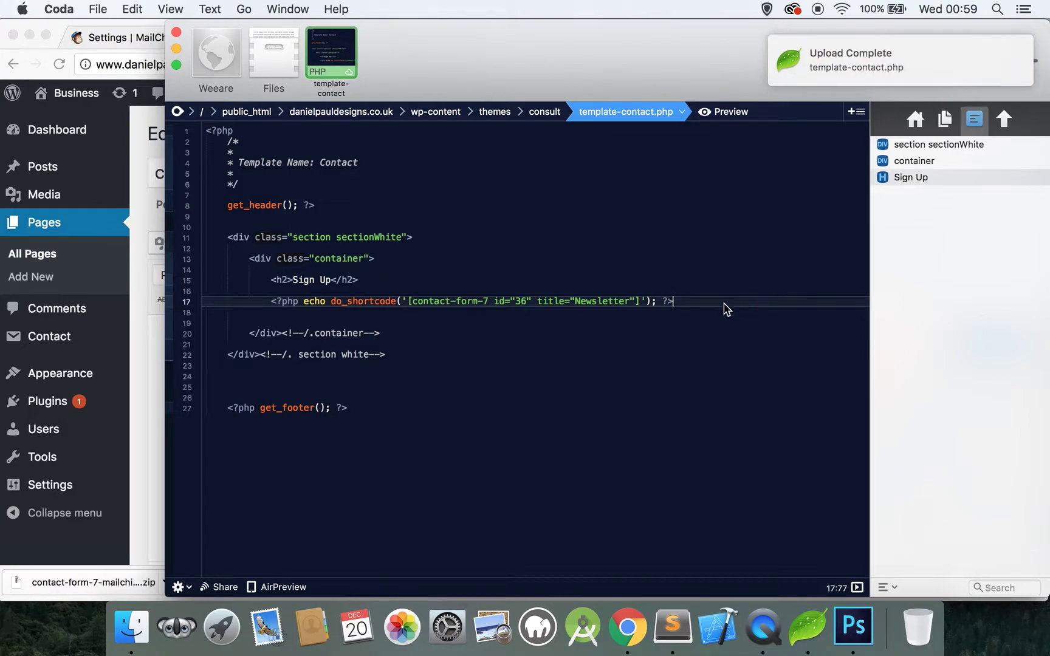
{"action": "left_click_drag", "start_coordinate": [726, 310], "coordinate": [271, 303]}
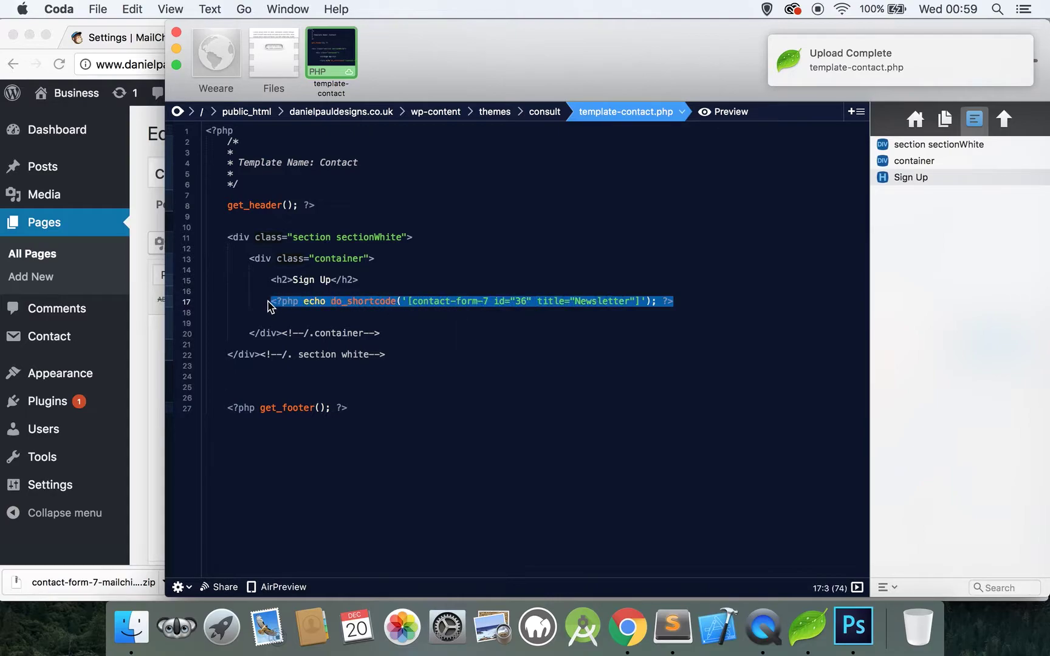
{"action": "left_click", "coordinate": [131, 333]}
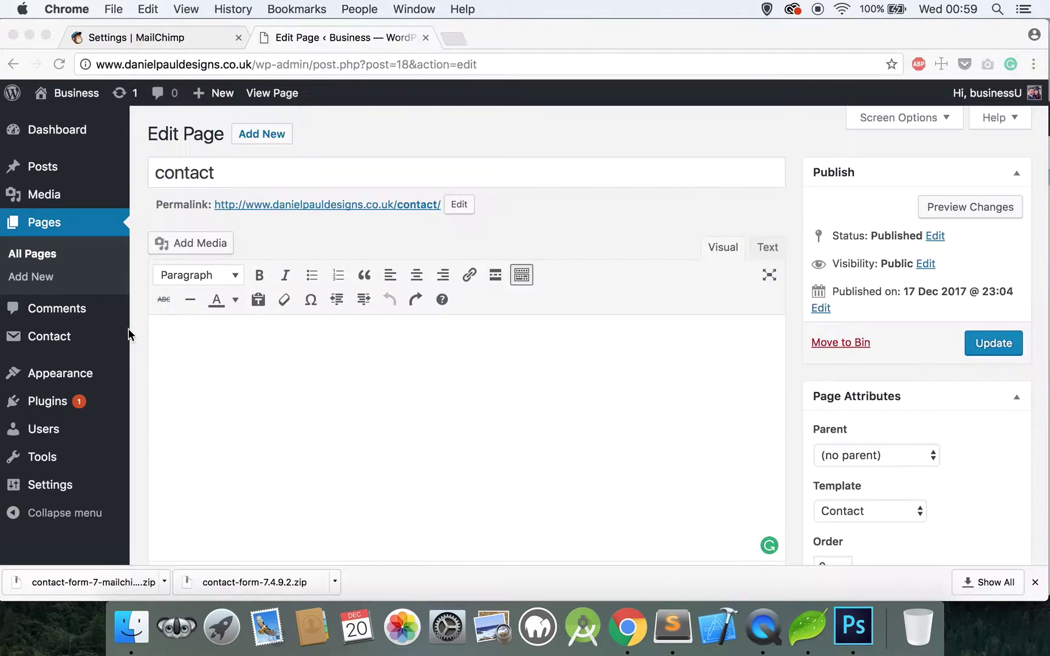
Step: Open the live contact page in a new tab and scroll down to the Sign Up form
{"action": "right_click", "coordinate": [288, 97]}
{"action": "left_click", "coordinate": [300, 101]}
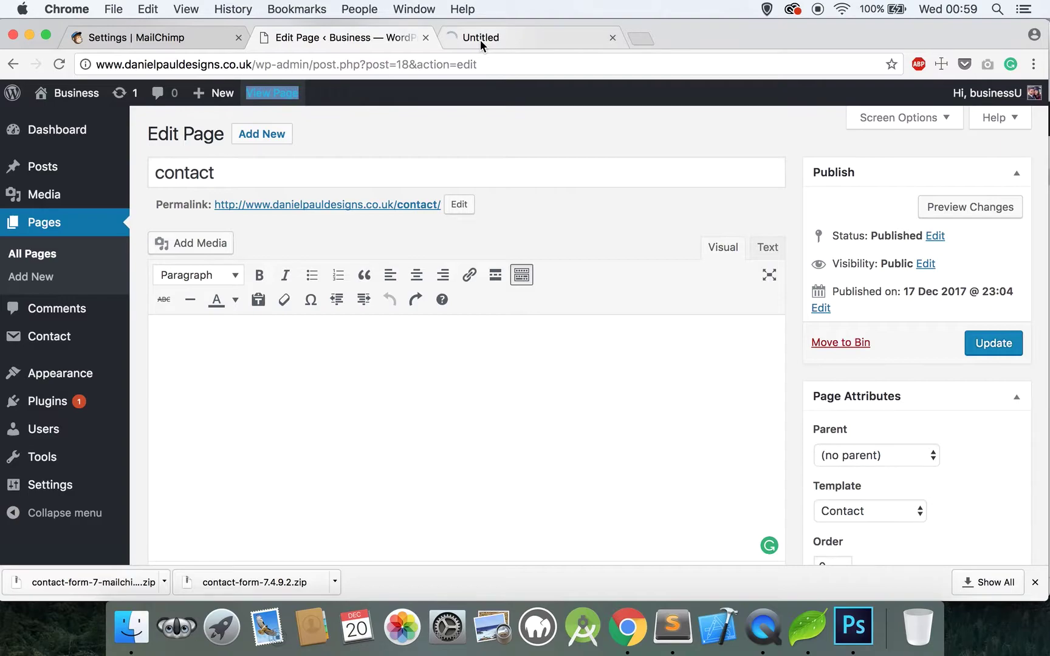
{"action": "left_click", "coordinate": [483, 44]}
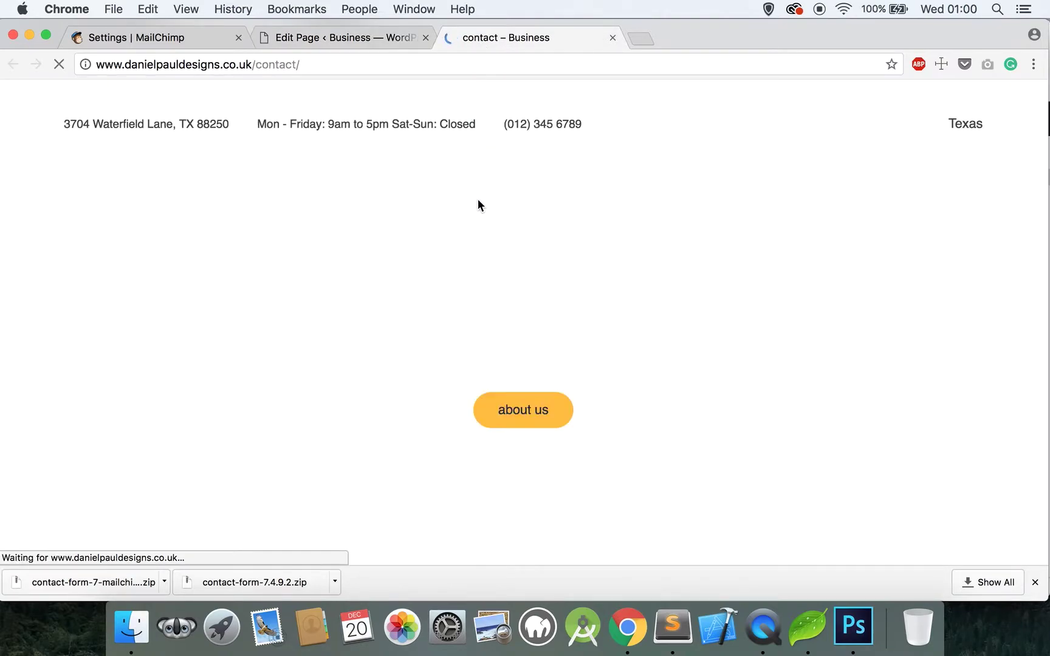
{"action": "scroll", "coordinate": [478, 205], "scroll_direction": "down", "scroll_amount": 10}
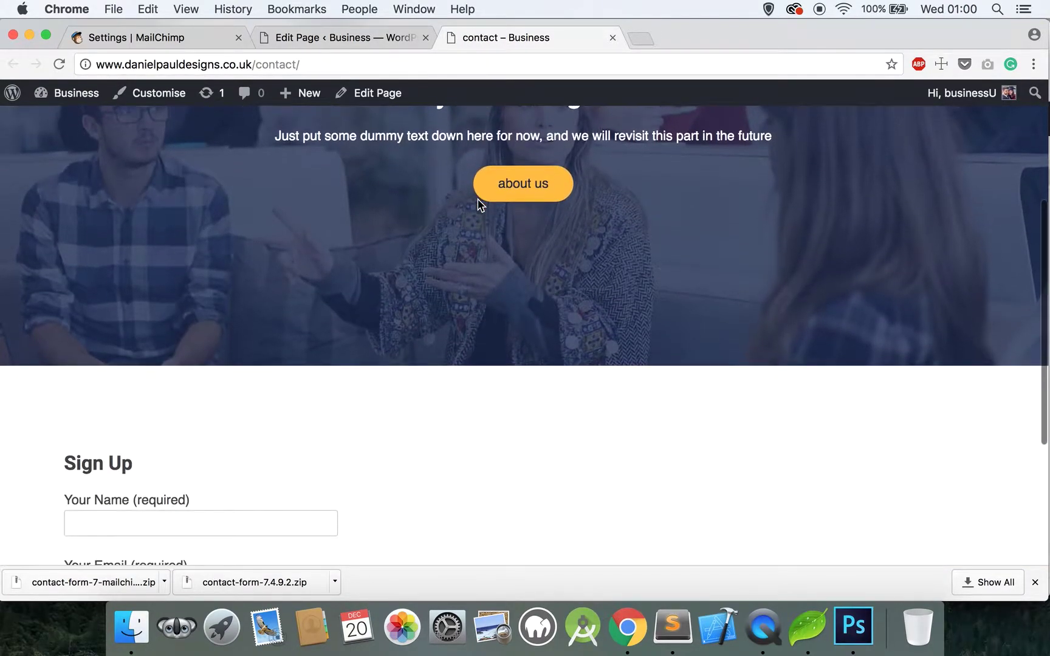
{"action": "scroll", "coordinate": [477, 204], "scroll_direction": "down", "scroll_amount": 2}
Step: Submit a test sign-up with a name and email address and confirm the sent message
{"action": "left_click", "coordinate": [203, 294]}
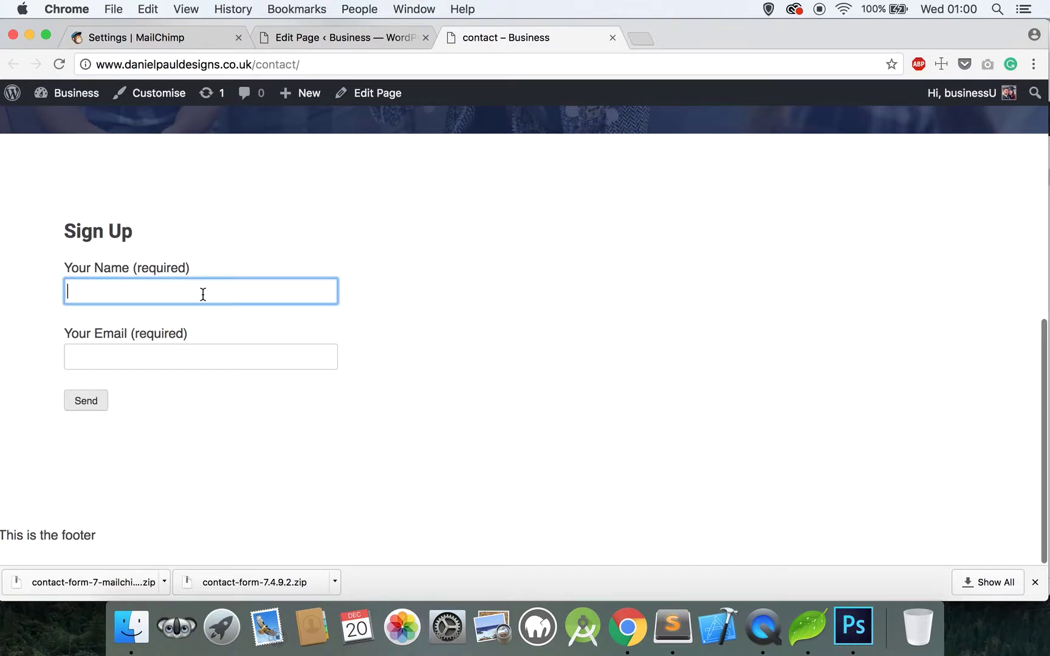
{"action": "left_click", "coordinate": [191, 357]}
{"action": "left_click", "coordinate": [198, 285]}
{"action": "left_click", "coordinate": [181, 364]}
{"action": "left_click", "coordinate": [187, 297]}
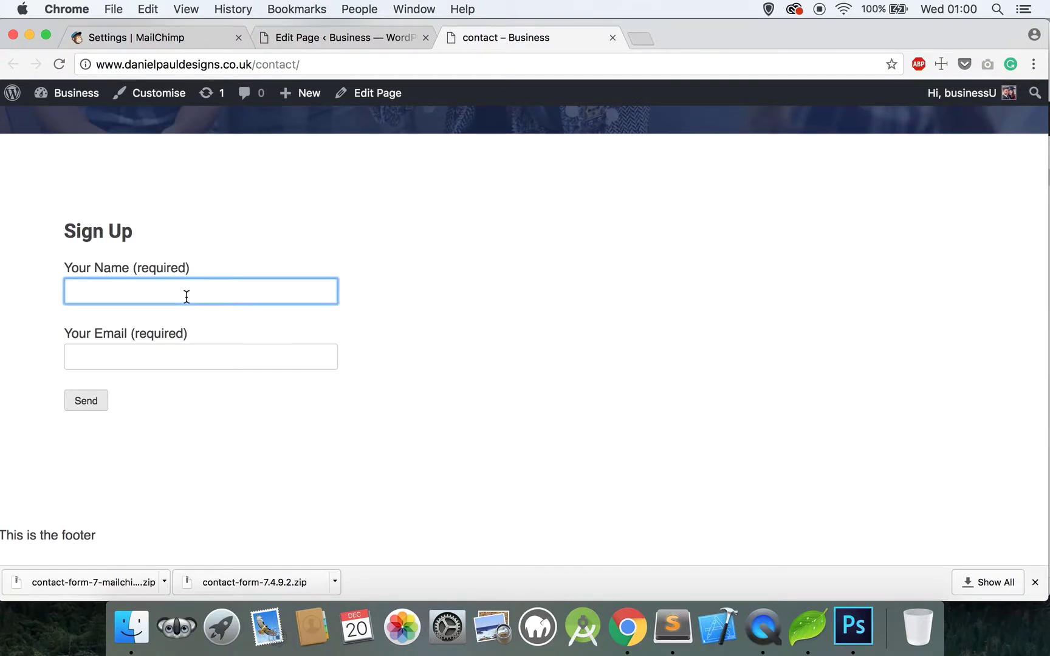
{"action": "type", "text": "Ricky"}
{"action": "key", "text": "Tab"}
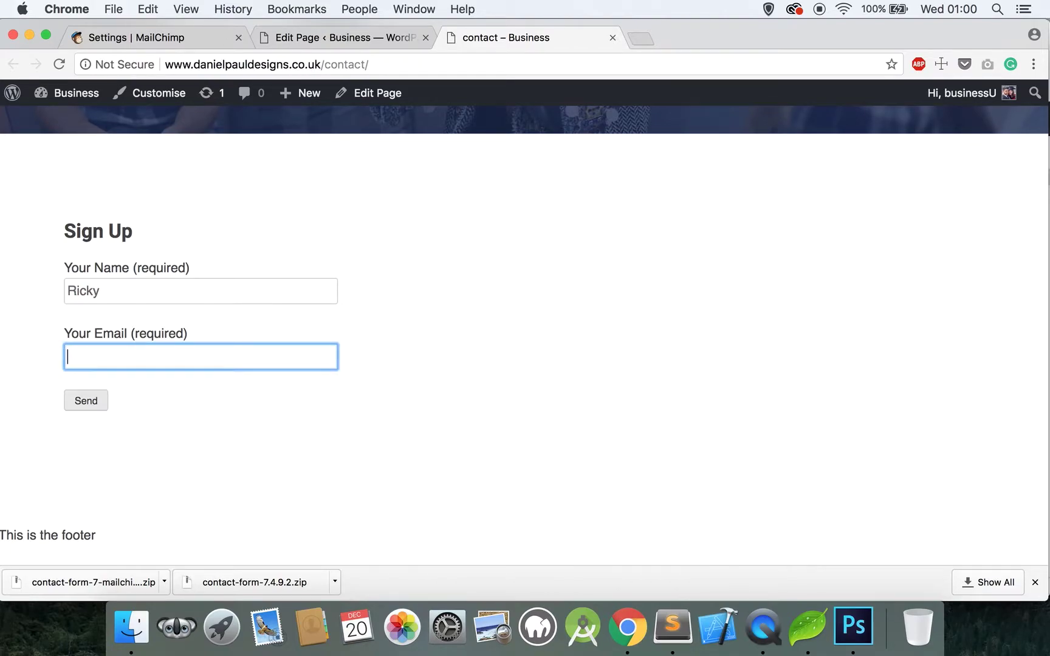
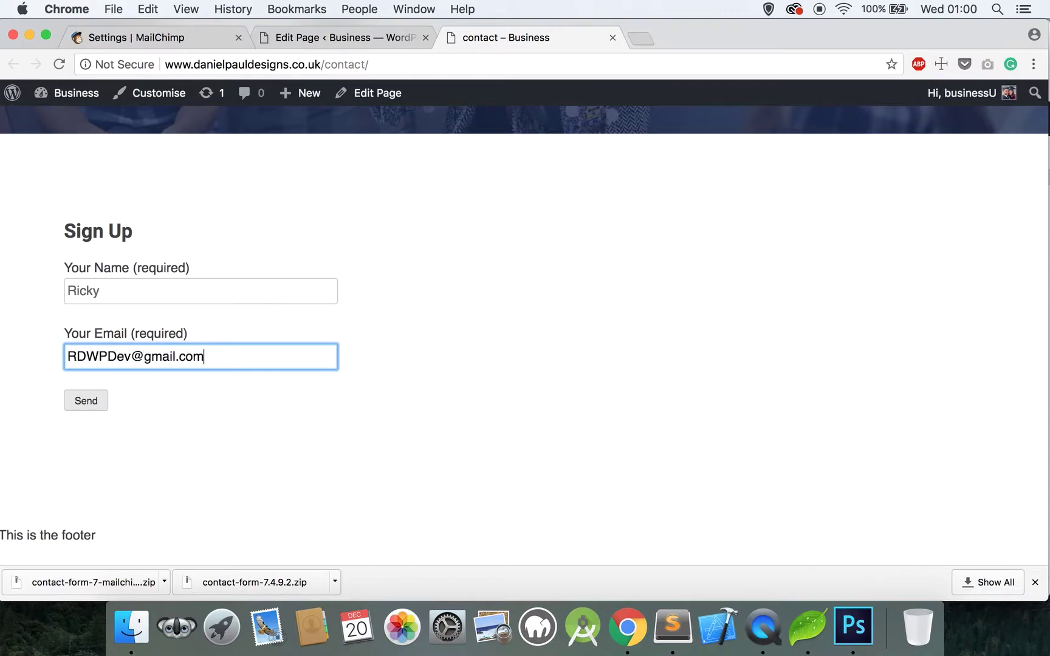
{"action": "left_click", "coordinate": [96, 400]}
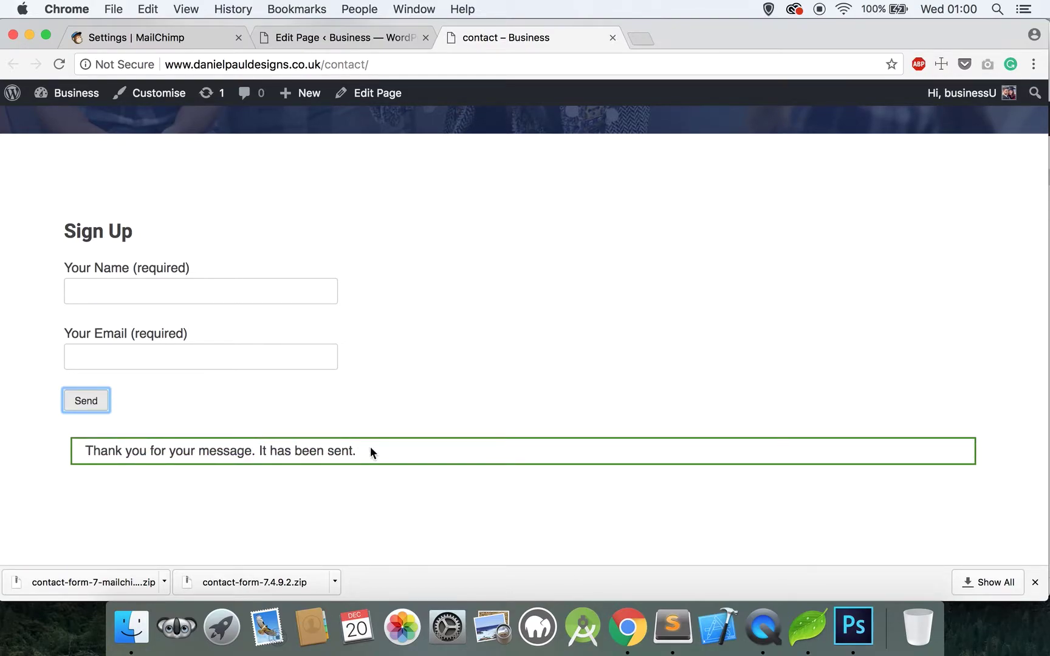
{"action": "left_click_drag", "start_coordinate": [370, 446], "coordinate": [82, 451]}
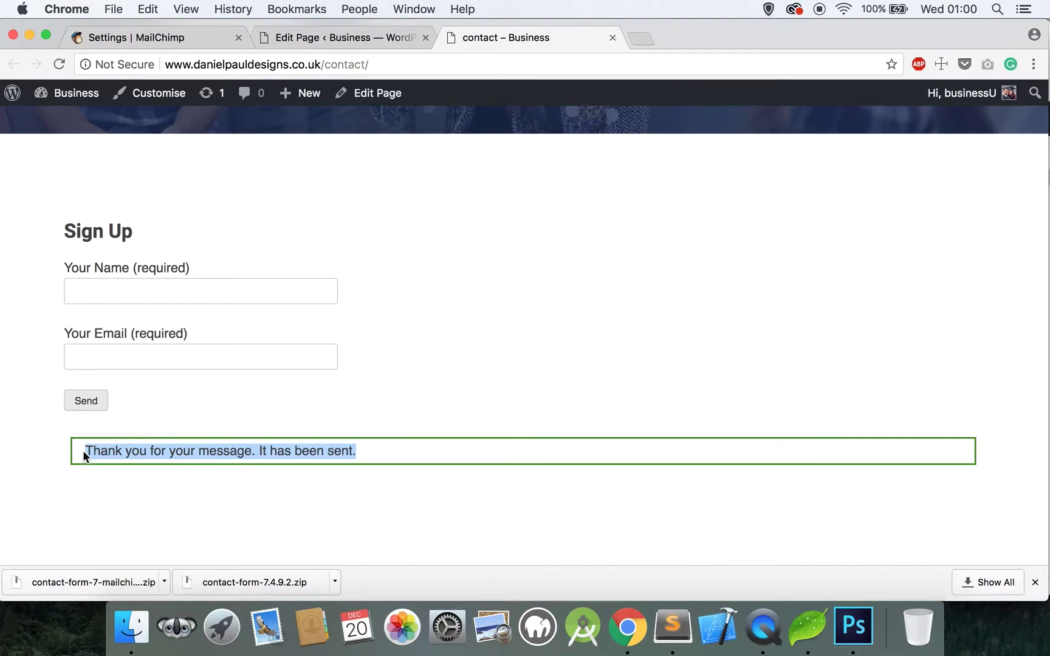
{"action": "left_click", "coordinate": [330, 38]}
Step: In the Newsletter form's Messages tab, replace the sent-successfully text with 'Thank you for your subscription' and save
{"action": "mouse_move", "coordinate": [22, 172]}
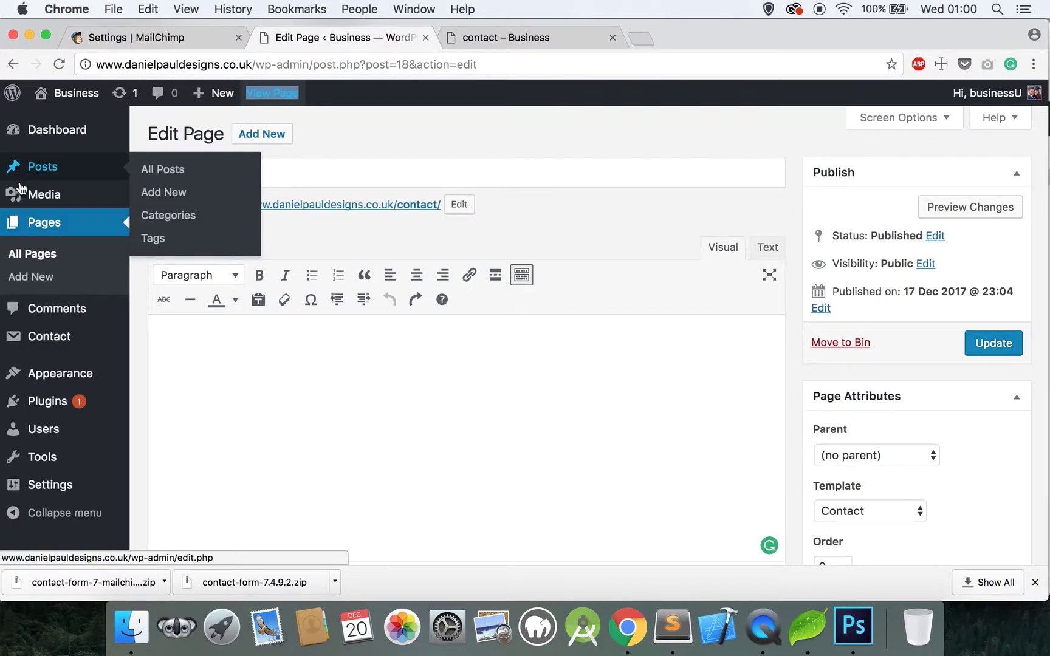
{"action": "left_click", "coordinate": [55, 333]}
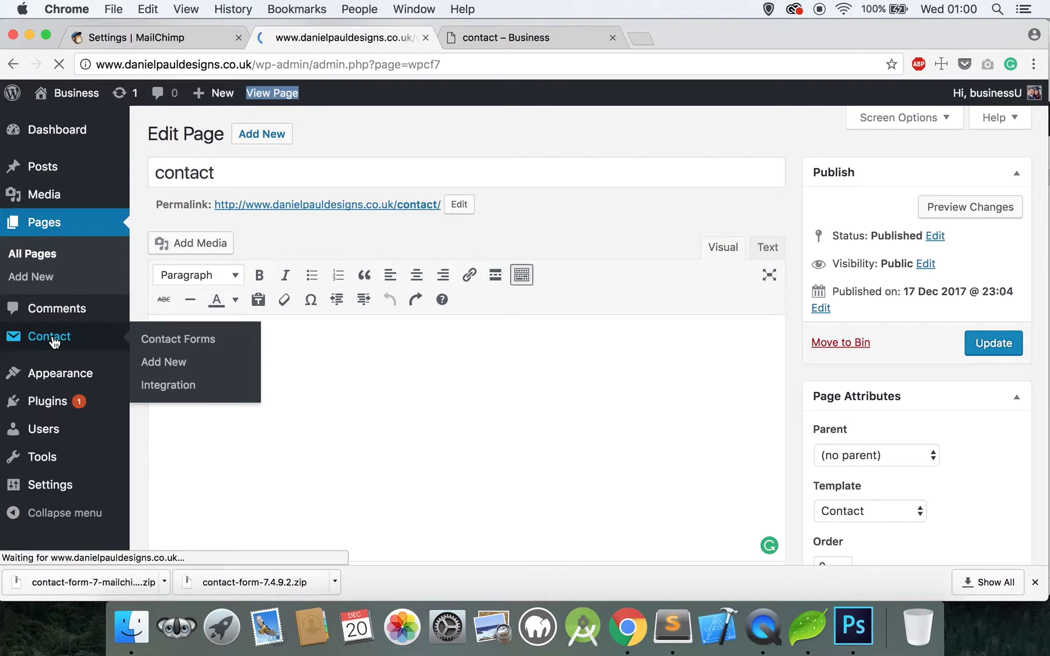
{"action": "scroll", "coordinate": [216, 357], "scroll_direction": "down", "scroll_amount": 3}
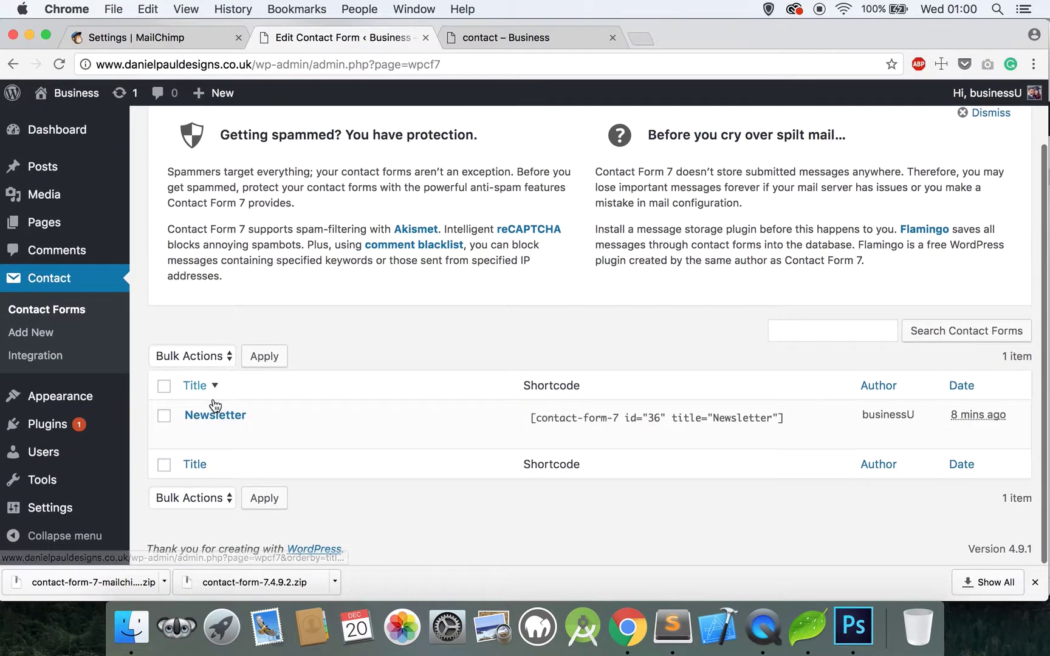
{"action": "left_click", "coordinate": [210, 416]}
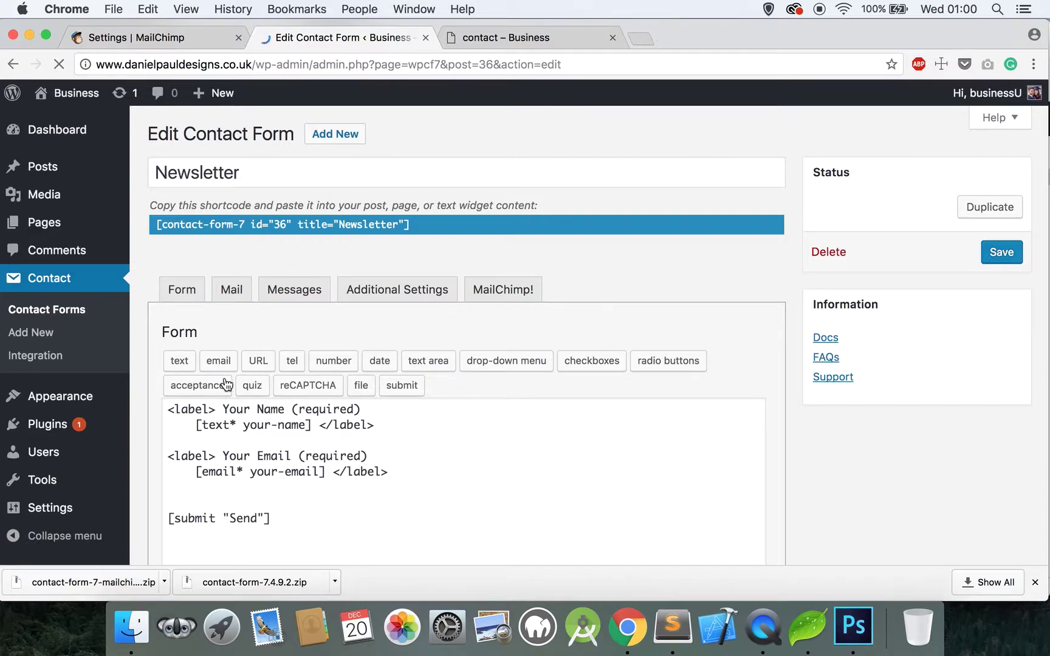
{"action": "left_click", "coordinate": [297, 296]}
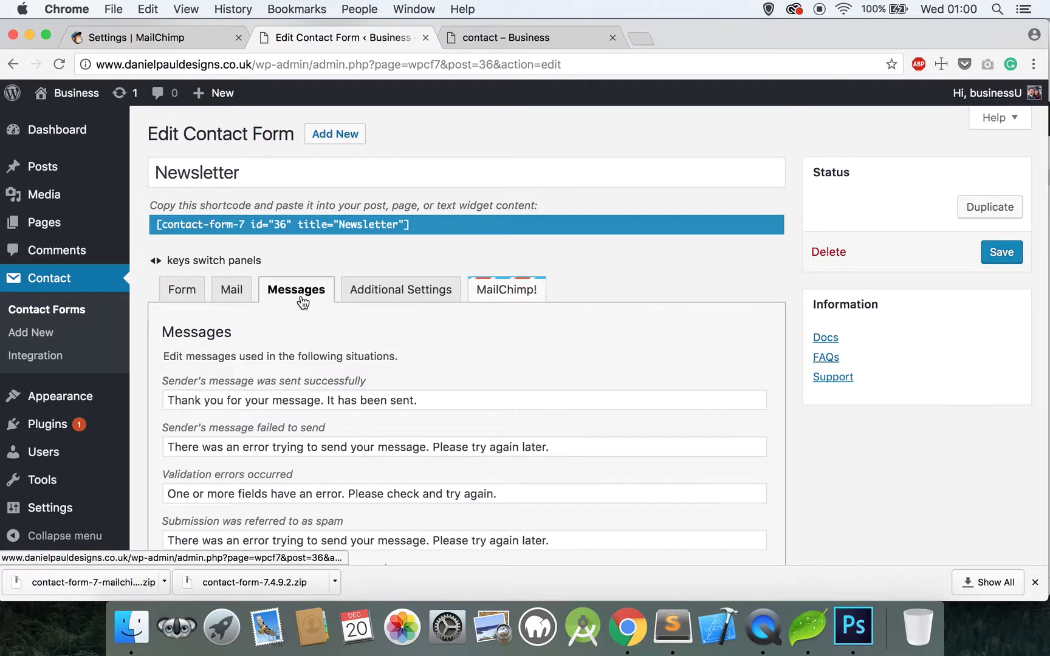
{"action": "left_click_drag", "start_coordinate": [170, 399], "coordinate": [416, 402]}
{"action": "type", "text": "T"}
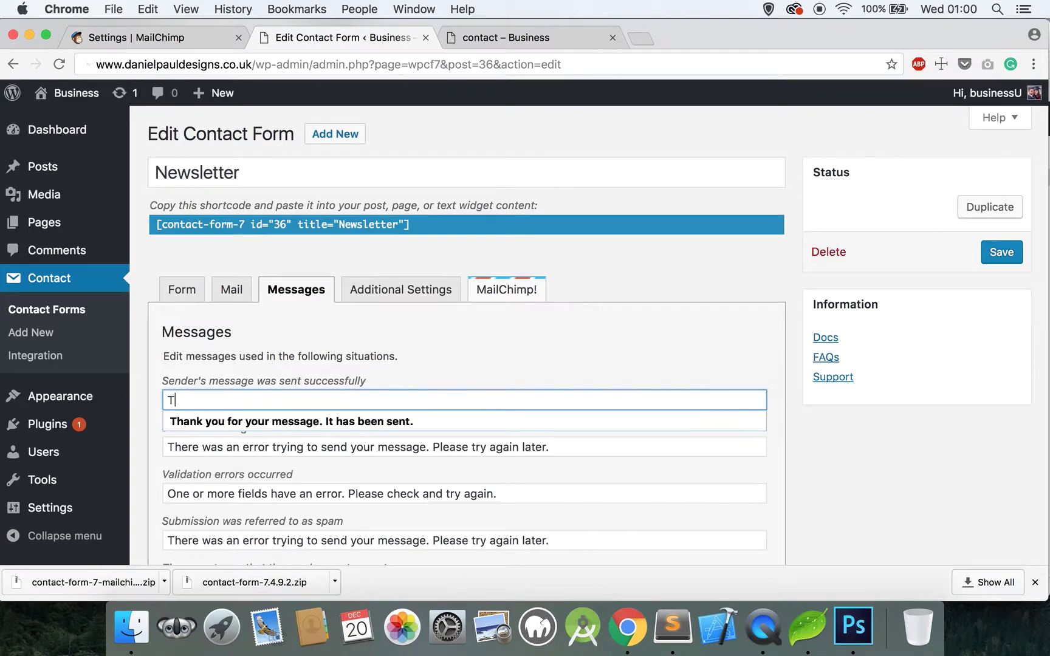
{"action": "type", "text": "hank you for your"}
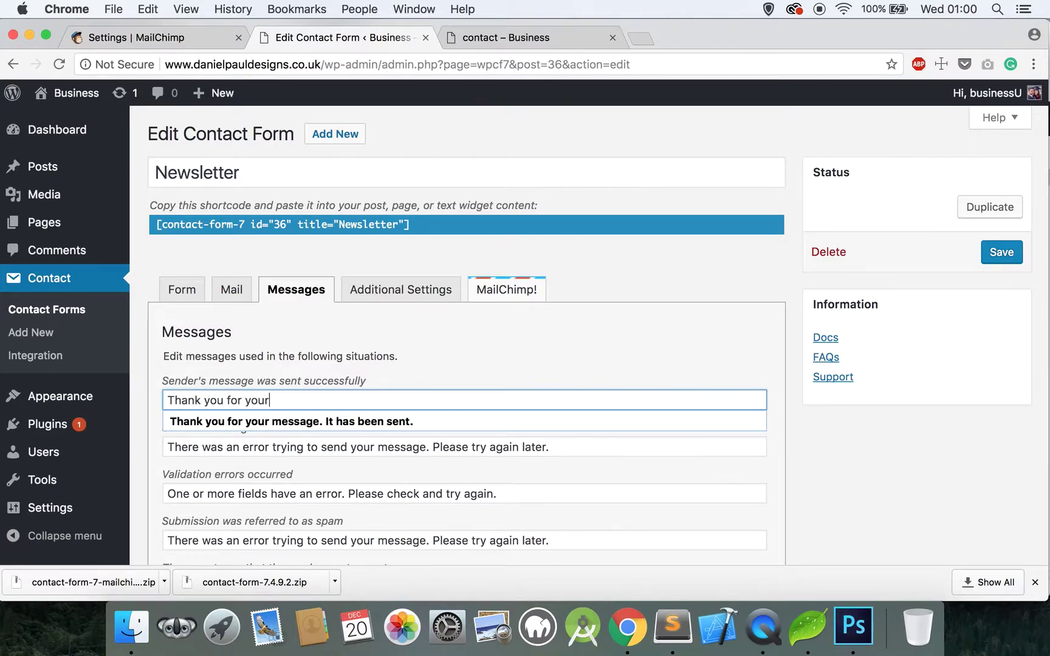
{"action": "type", "text": " subscription"}
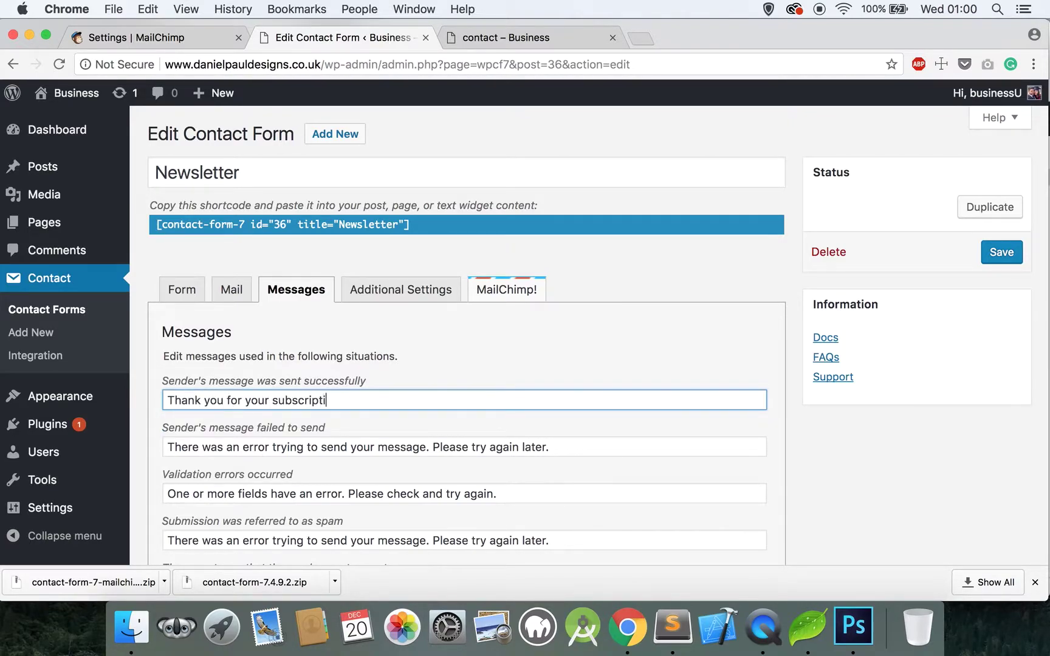
{"action": "left_click", "coordinate": [1004, 253]}
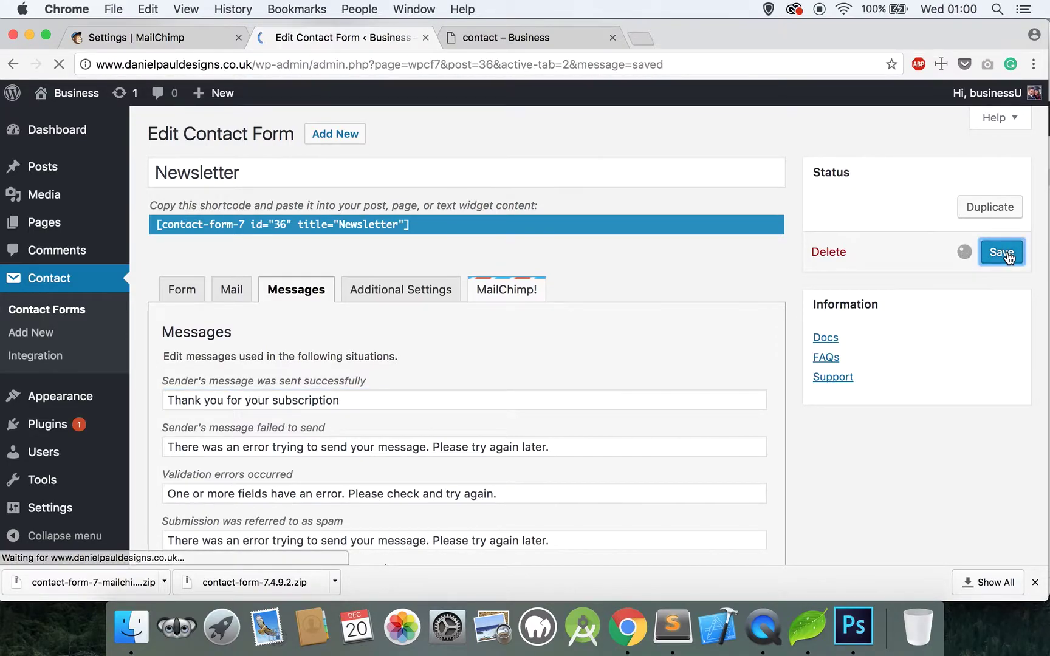
Step: Go to MailChimp's Lists and open WP Master to check the subscribed test contact
{"action": "left_click", "coordinate": [190, 30]}
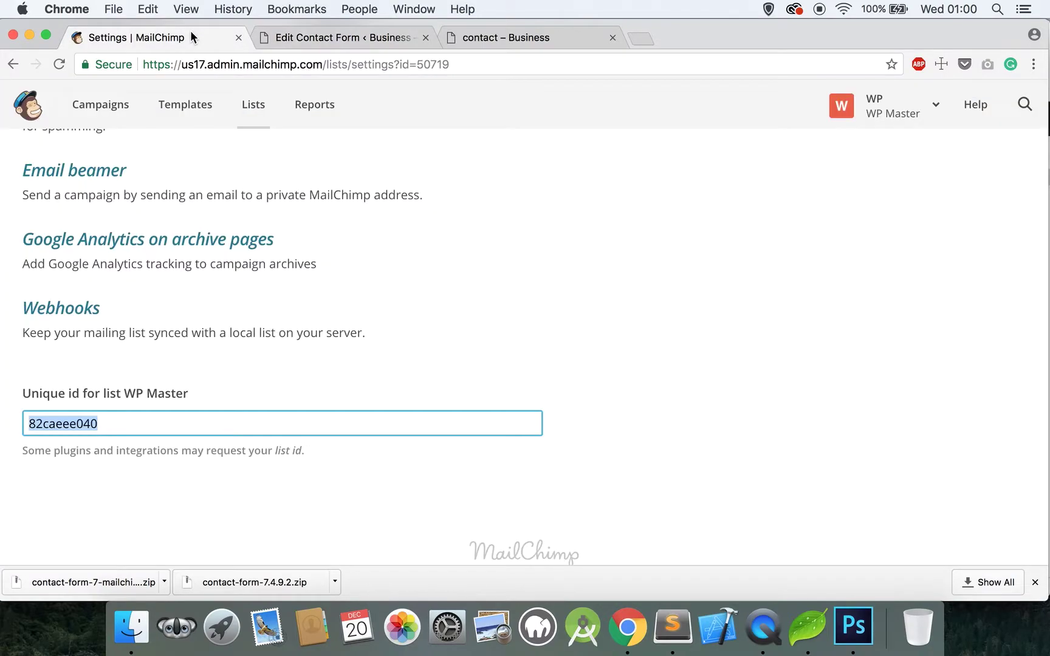
{"action": "left_click", "coordinate": [262, 115]}
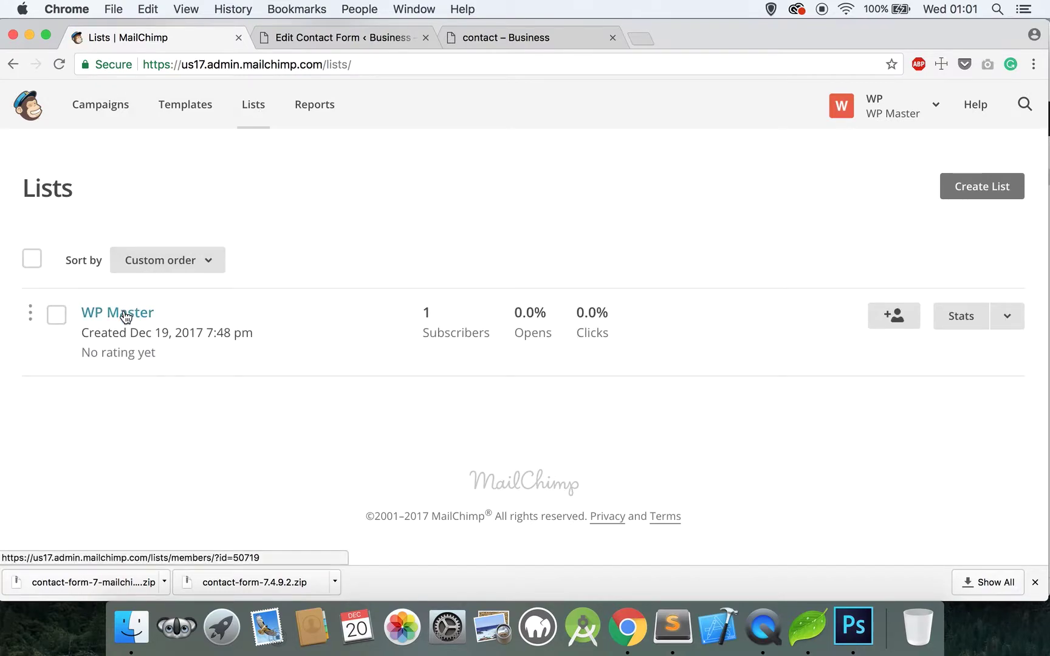
{"action": "left_click", "coordinate": [123, 311]}
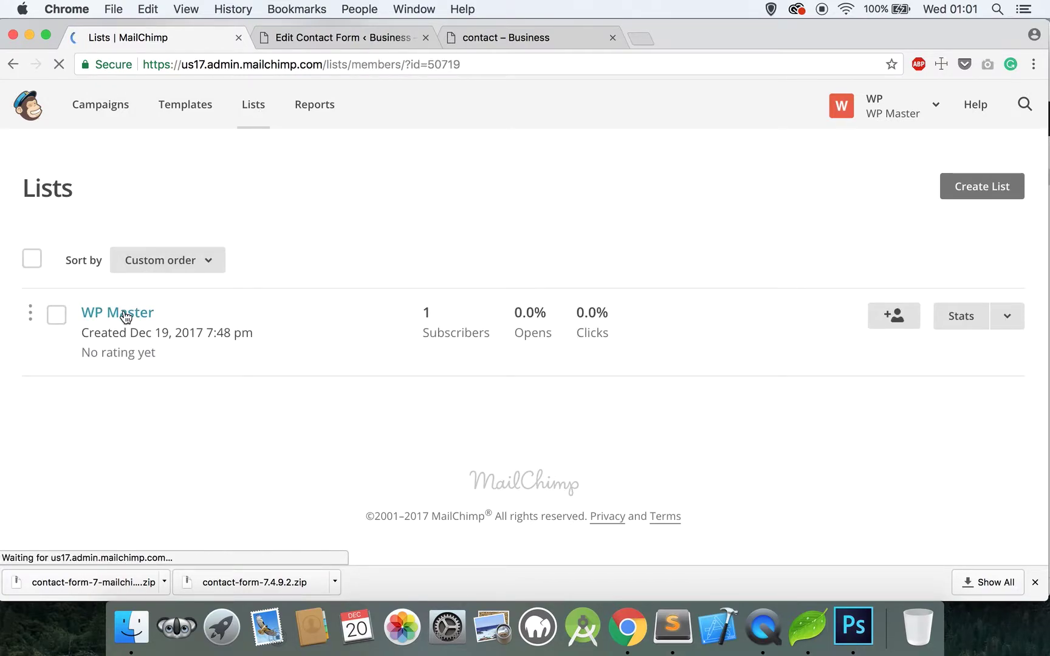
{"action": "scroll", "coordinate": [126, 317], "scroll_direction": "down", "scroll_amount": 5}
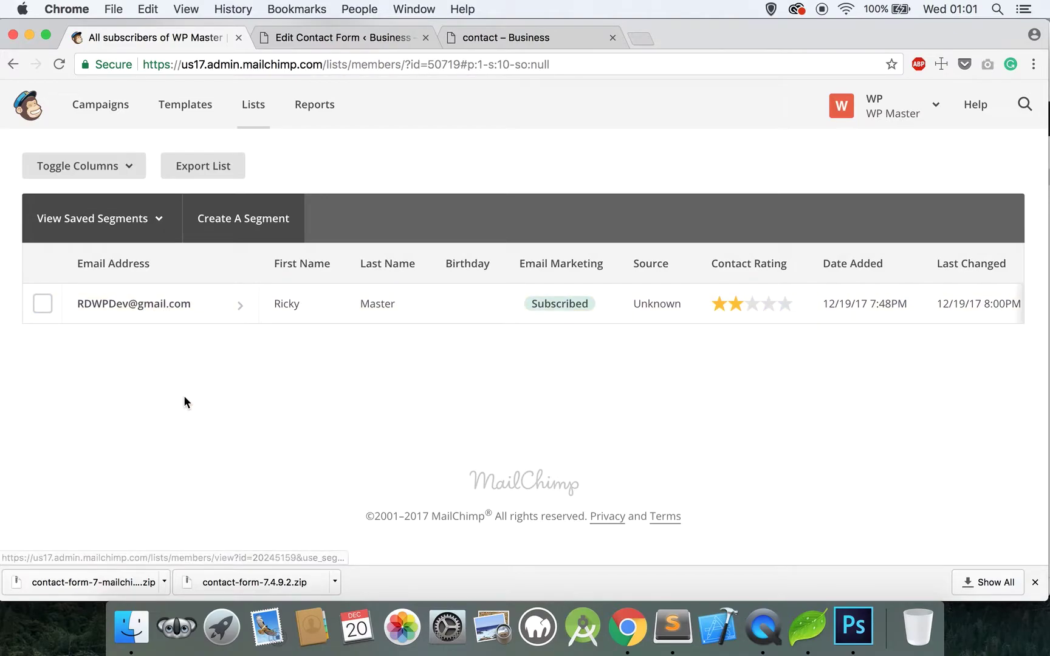
{"action": "scroll", "coordinate": [185, 401], "scroll_direction": "up", "scroll_amount": 5}
{"action": "scroll", "coordinate": [186, 403], "scroll_direction": "down", "scroll_amount": 2}
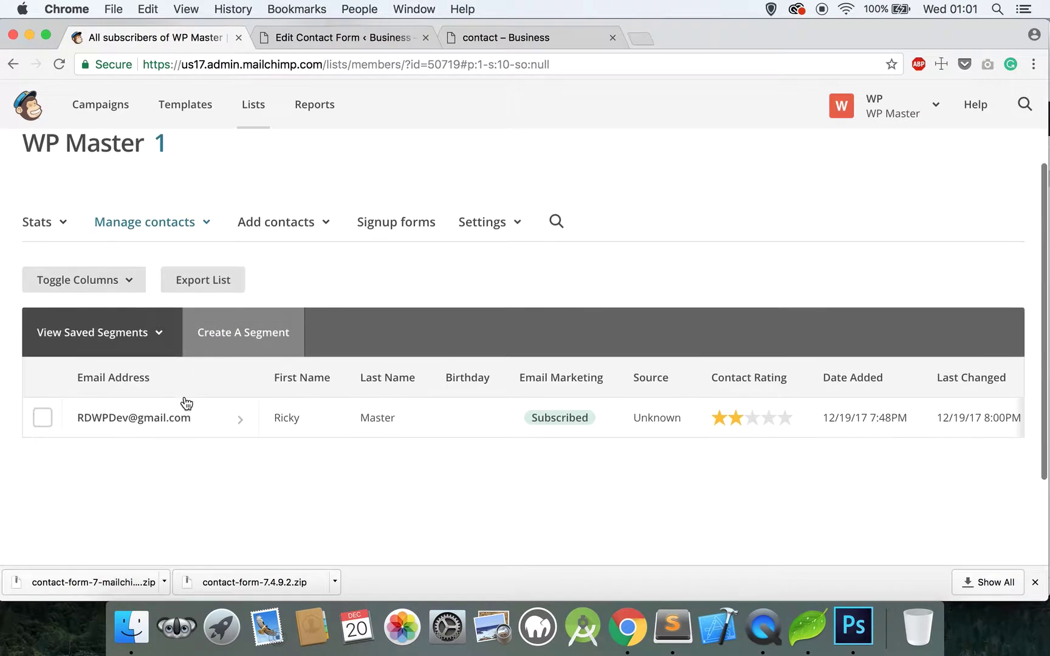